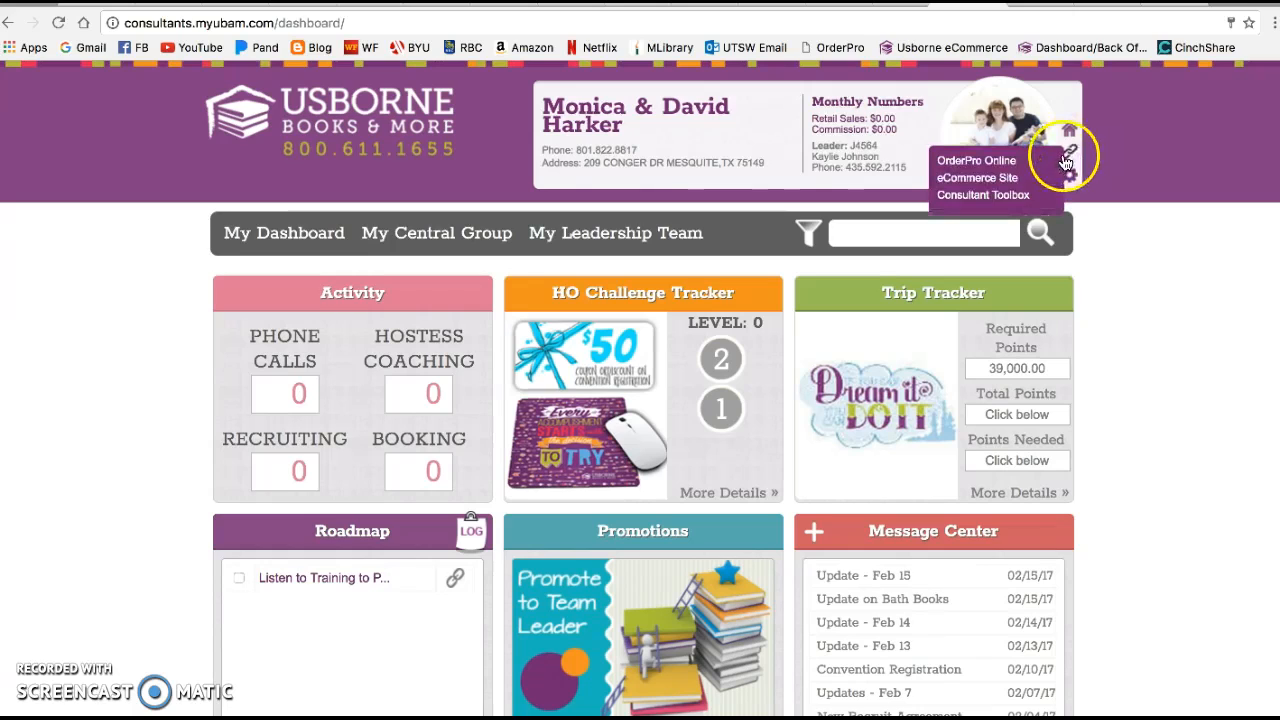
Go to OrderPro Online and open the pending home party (HP) order
click(1000, 162)
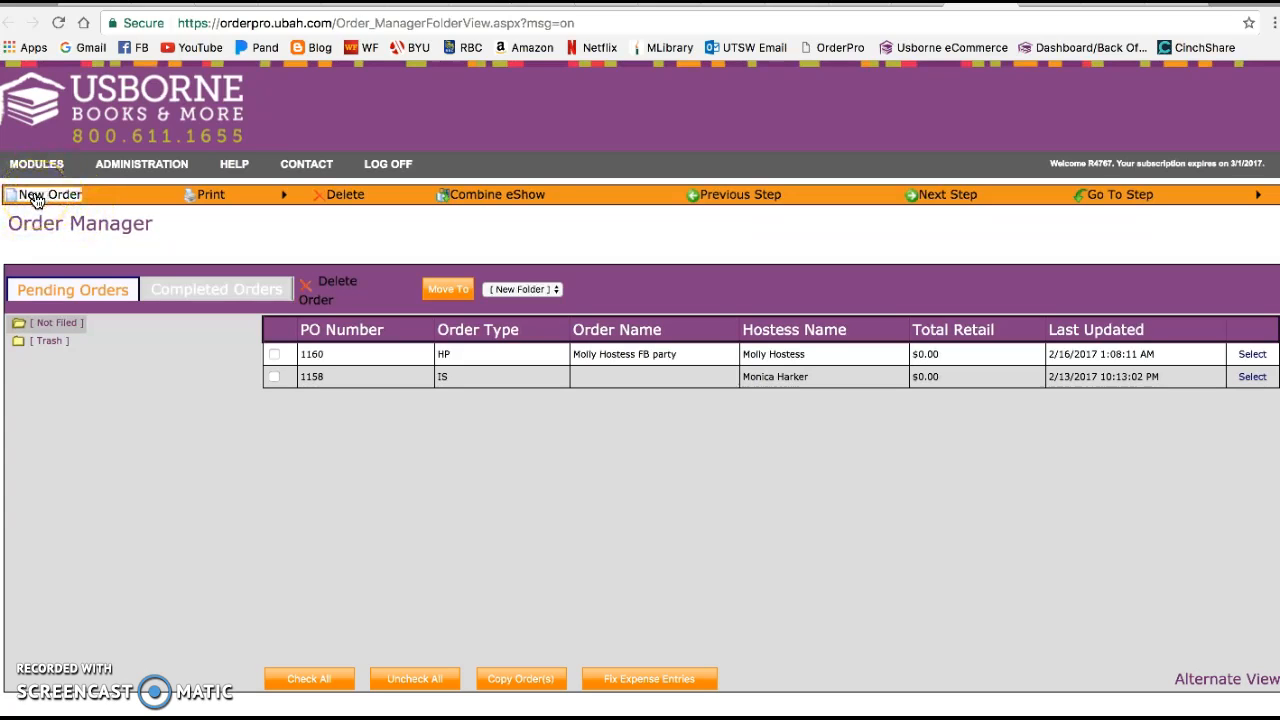
click(1254, 358)
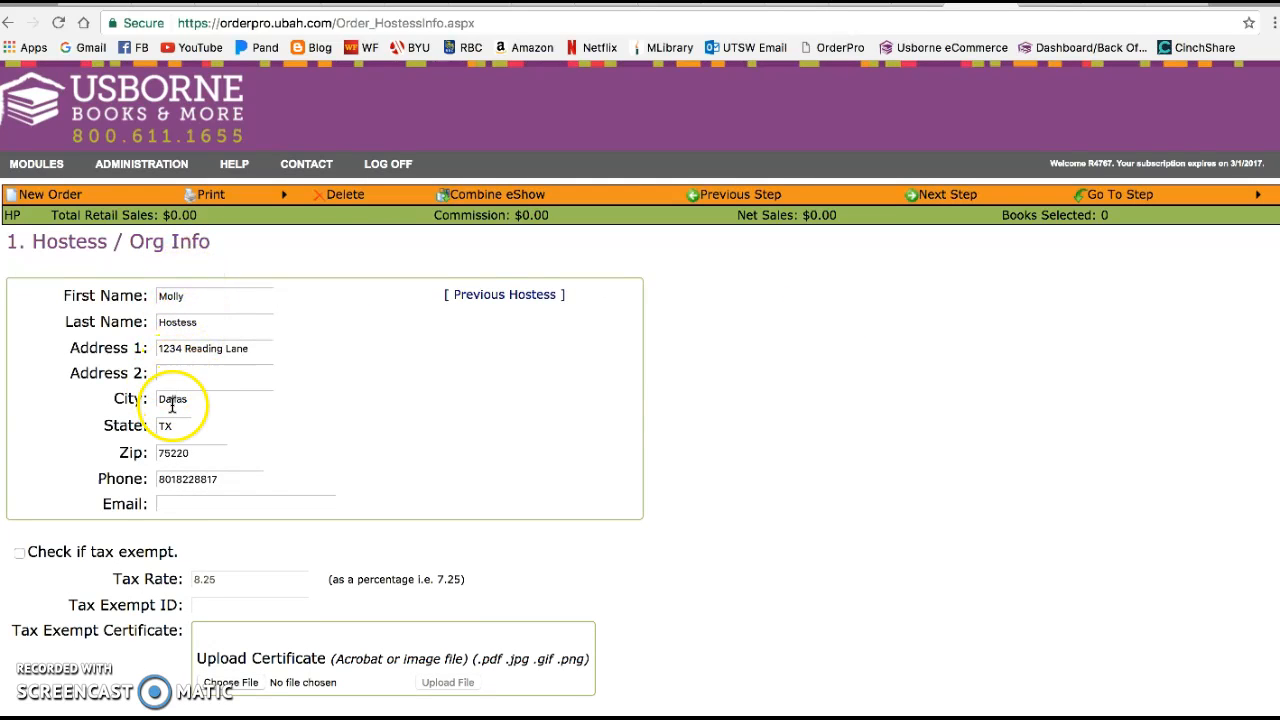
Set the order to ship to Hostess / Organization with Standard delivery, and continue to the order type
scroll(275, 479, down, 3)
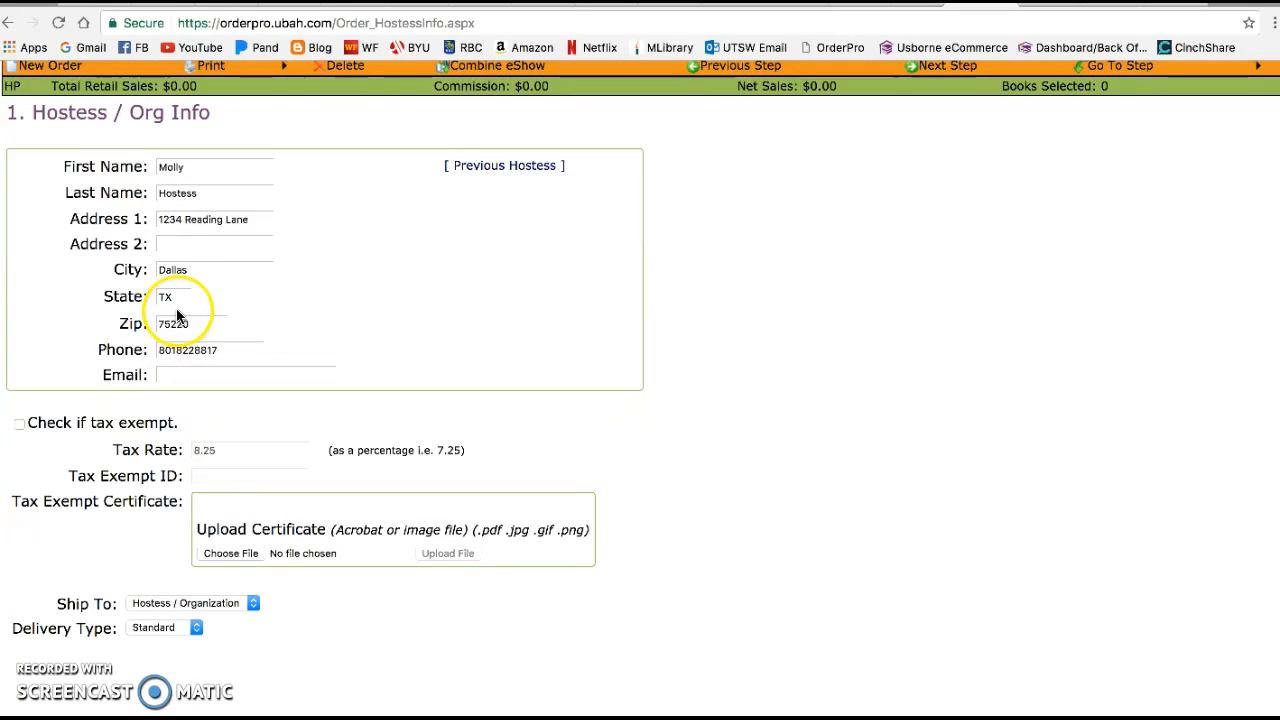
click(253, 605)
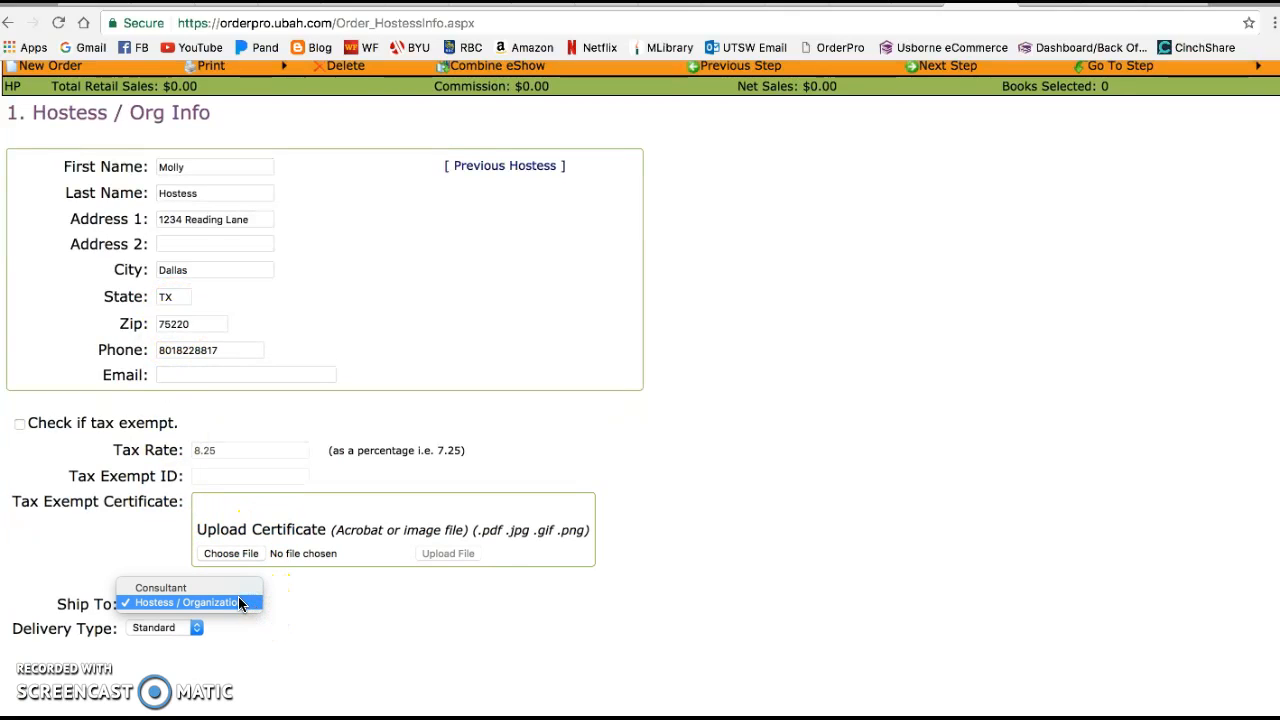
click(211, 603)
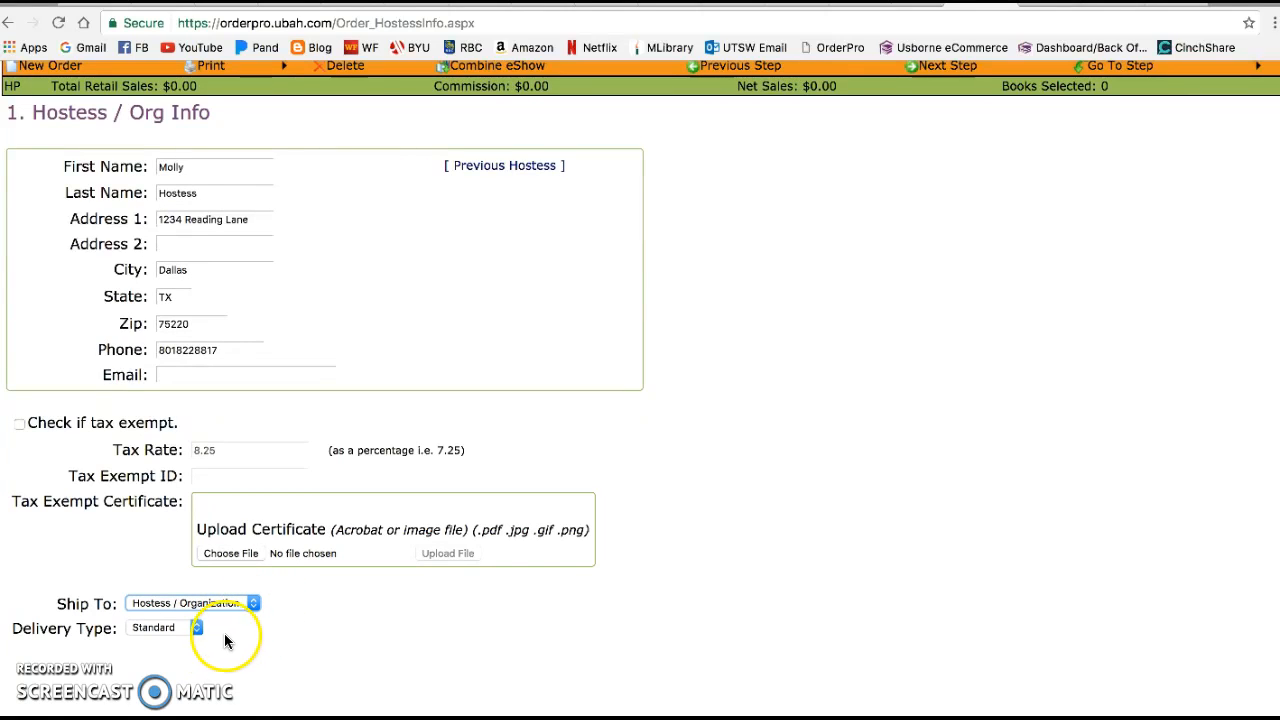
click(196, 631)
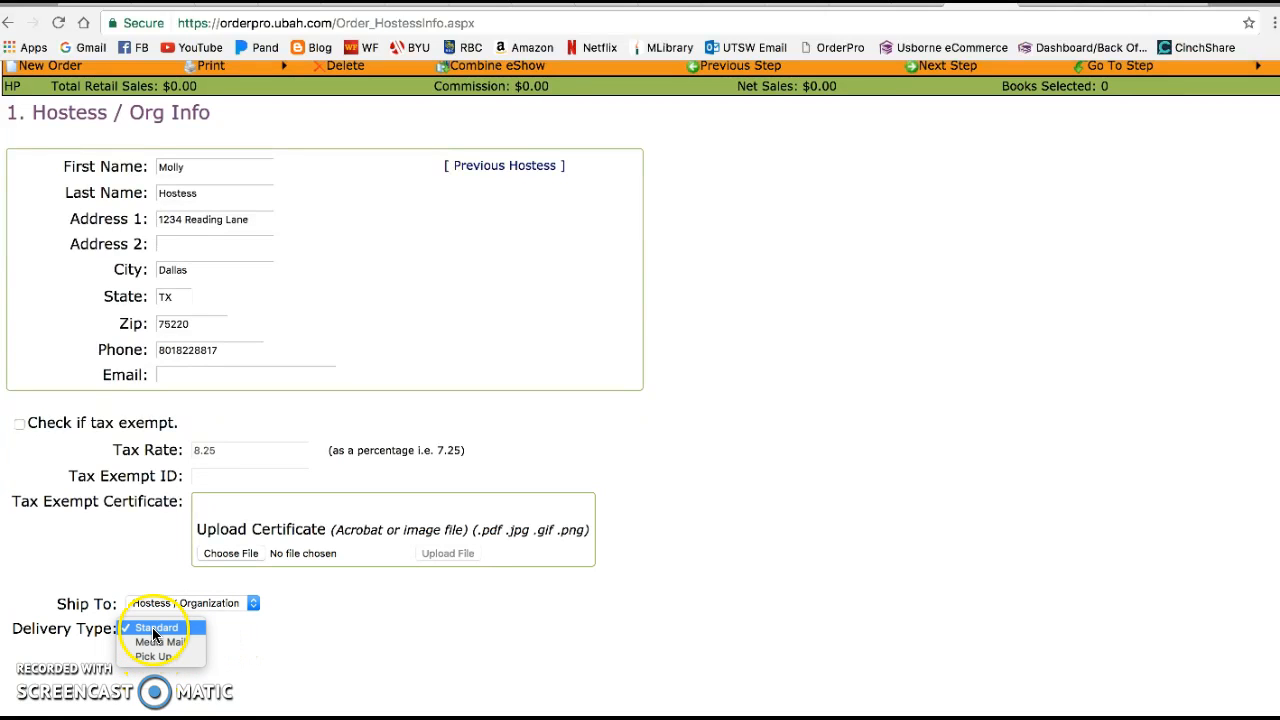
click(152, 627)
click(285, 643)
scroll(863, 377, up, 3)
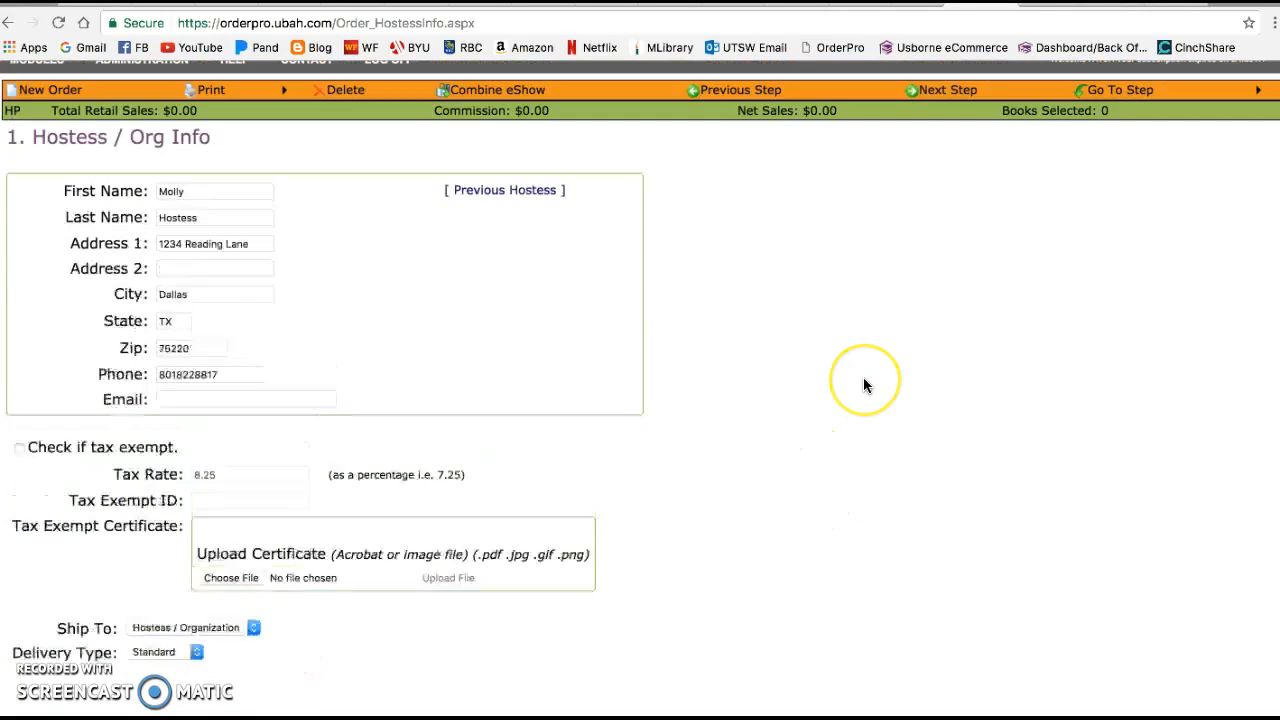
scroll(866, 386, up, 1)
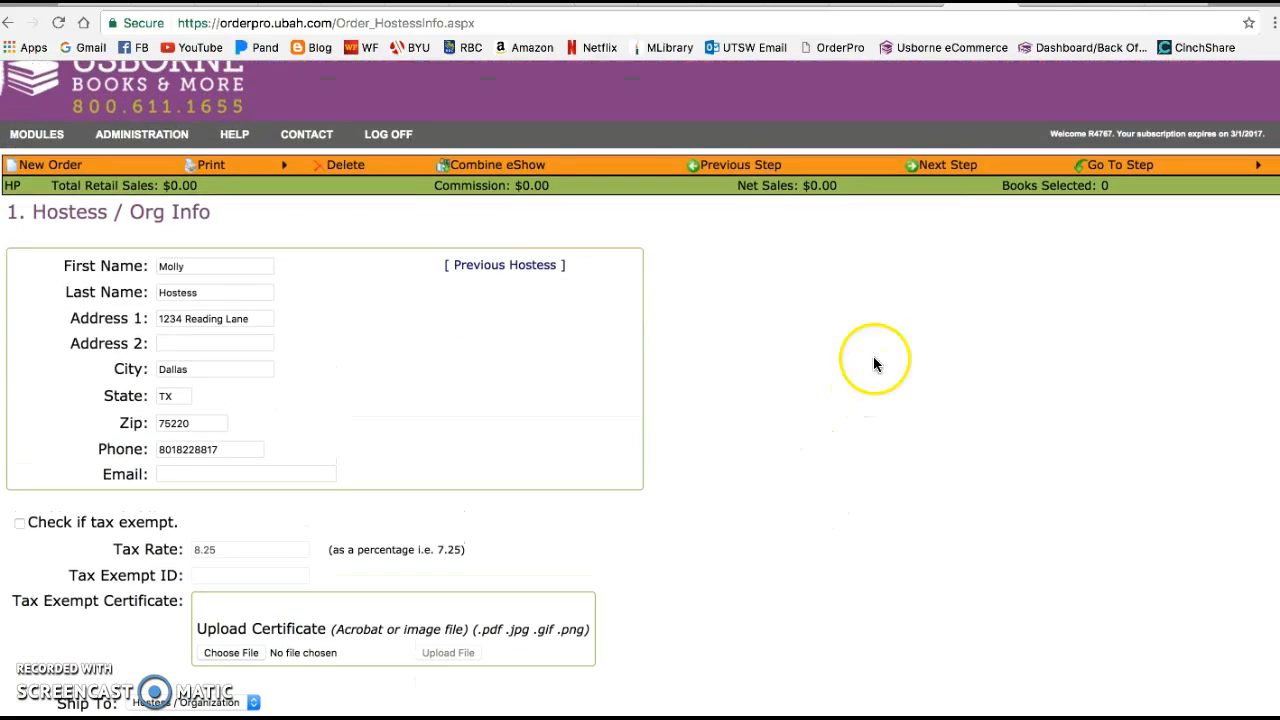
click(936, 170)
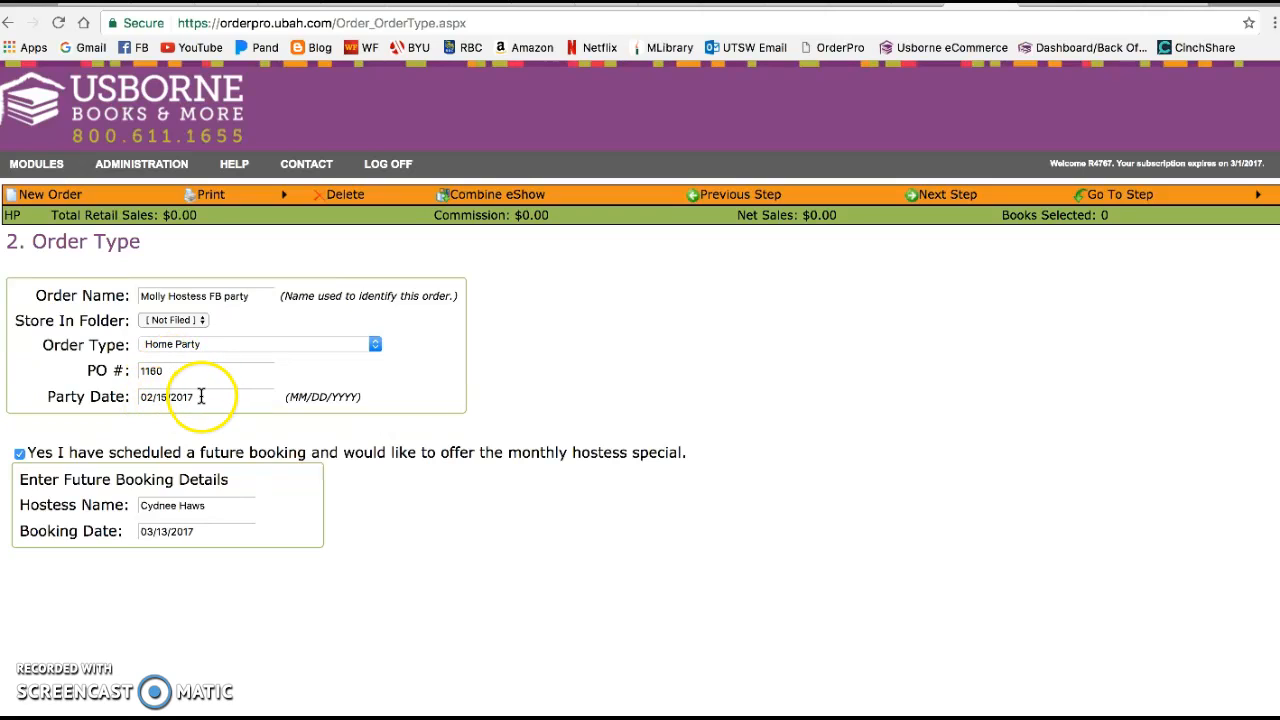
Choose Home Party as the order type and continue to book selection
click(210, 342)
click(210, 342)
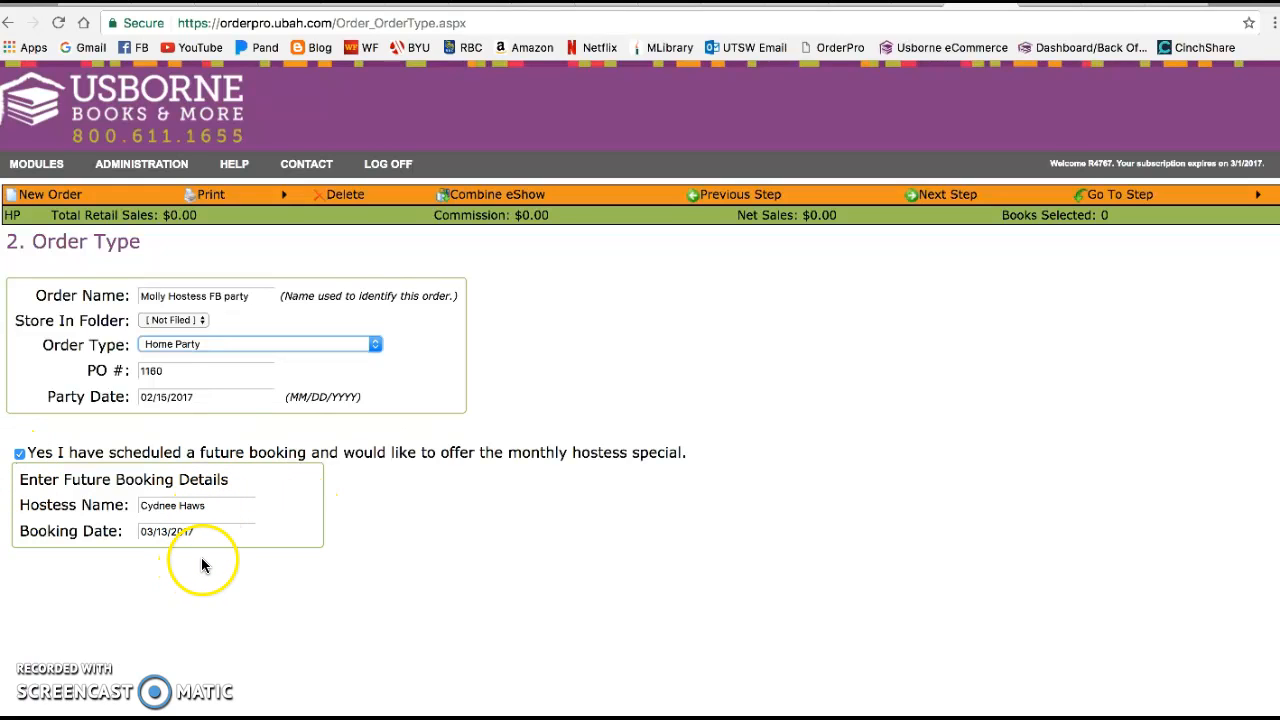
click(951, 197)
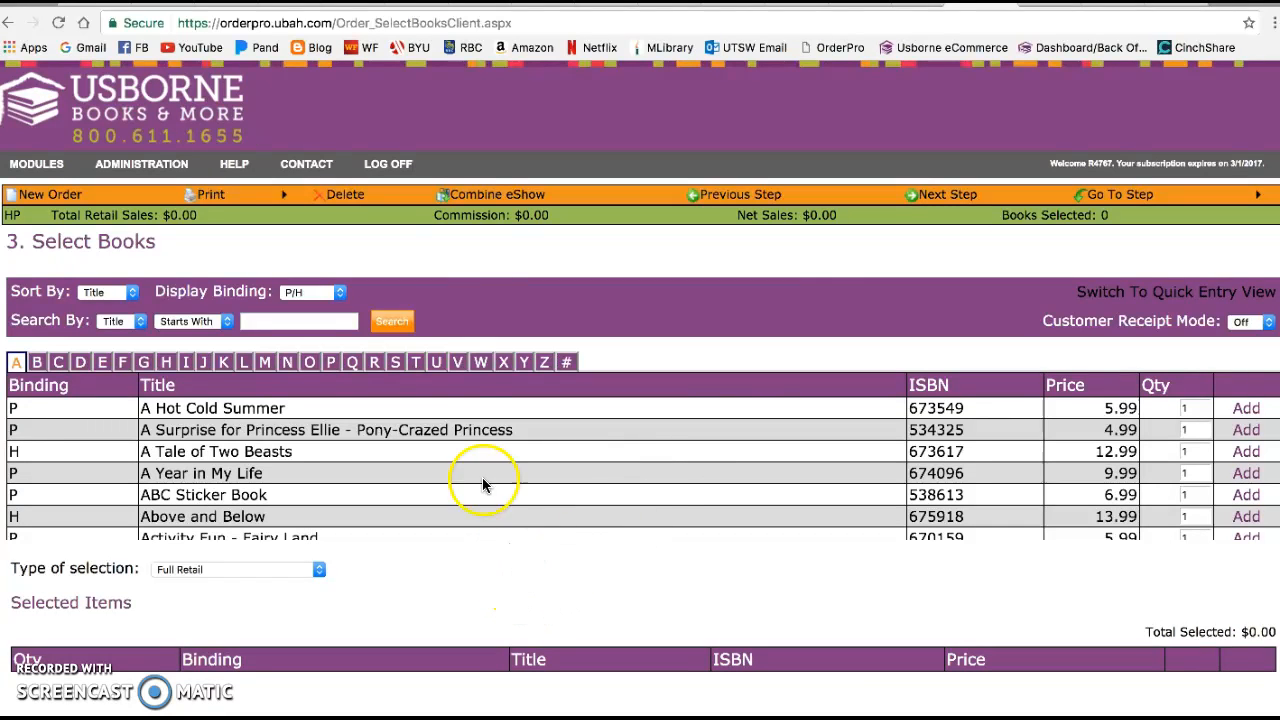
Combine the order with the eShow that has four orders placed
click(481, 199)
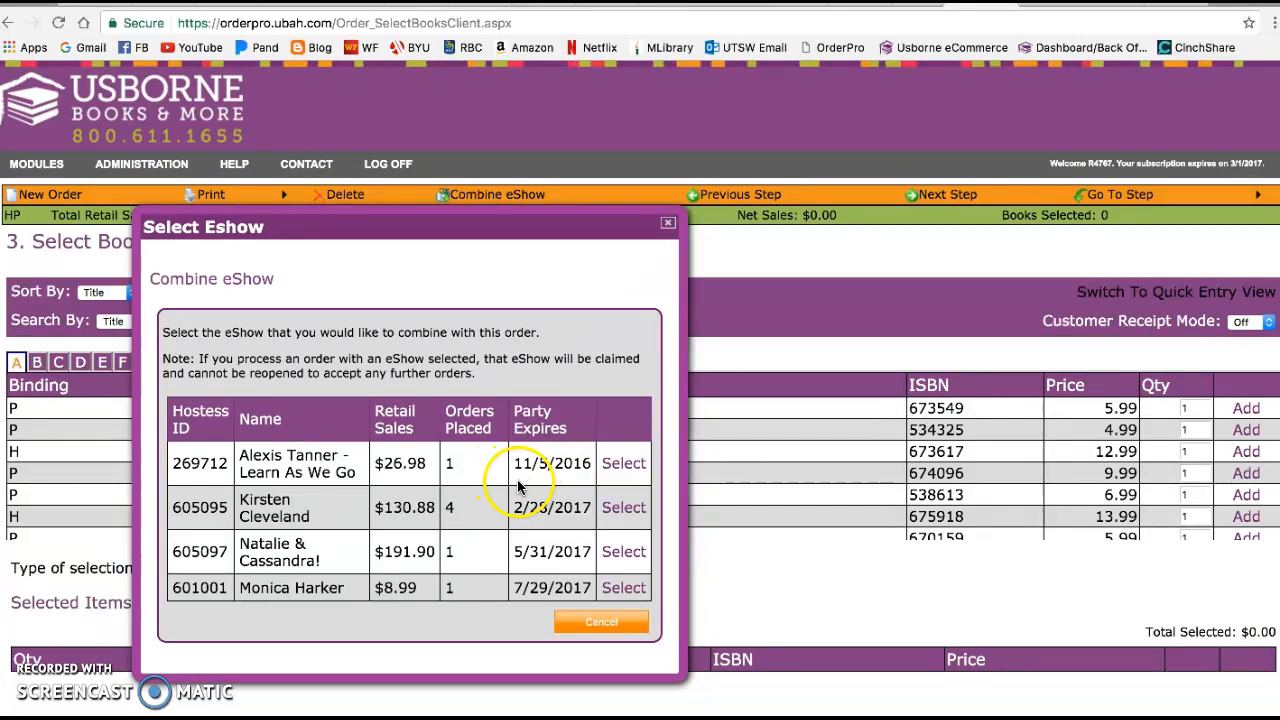
click(624, 508)
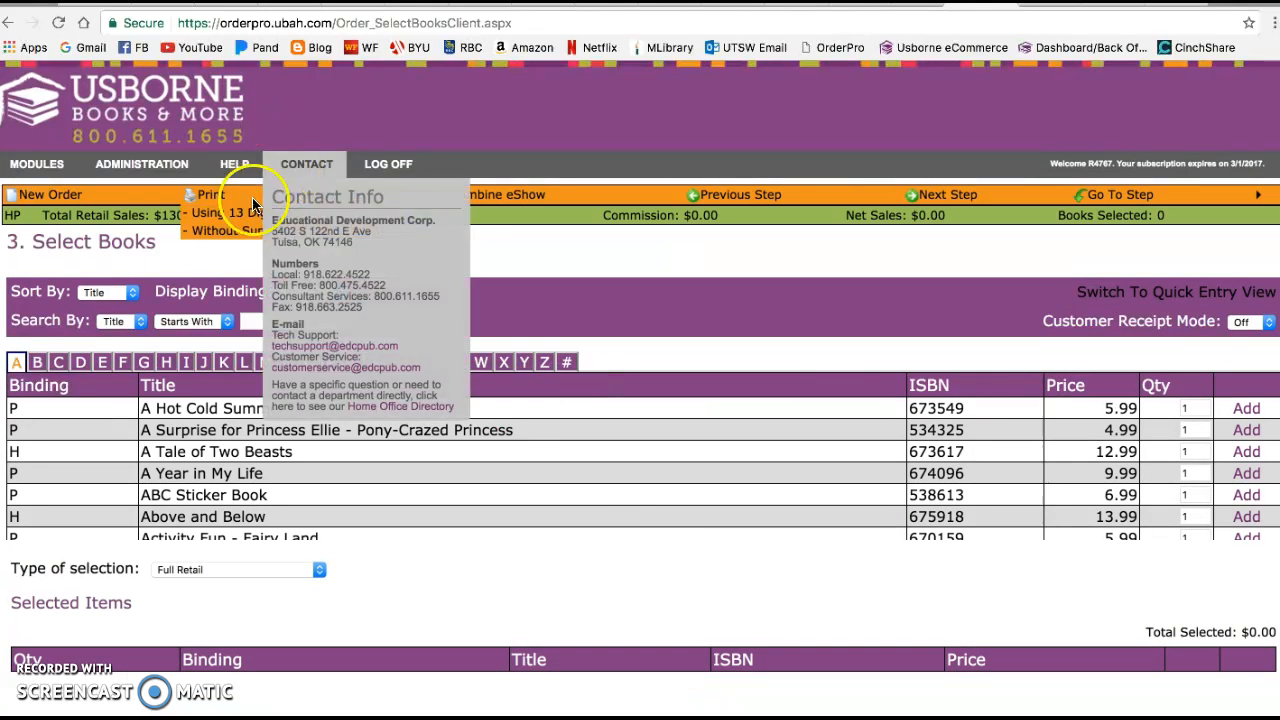
mouse_move(181, 190)
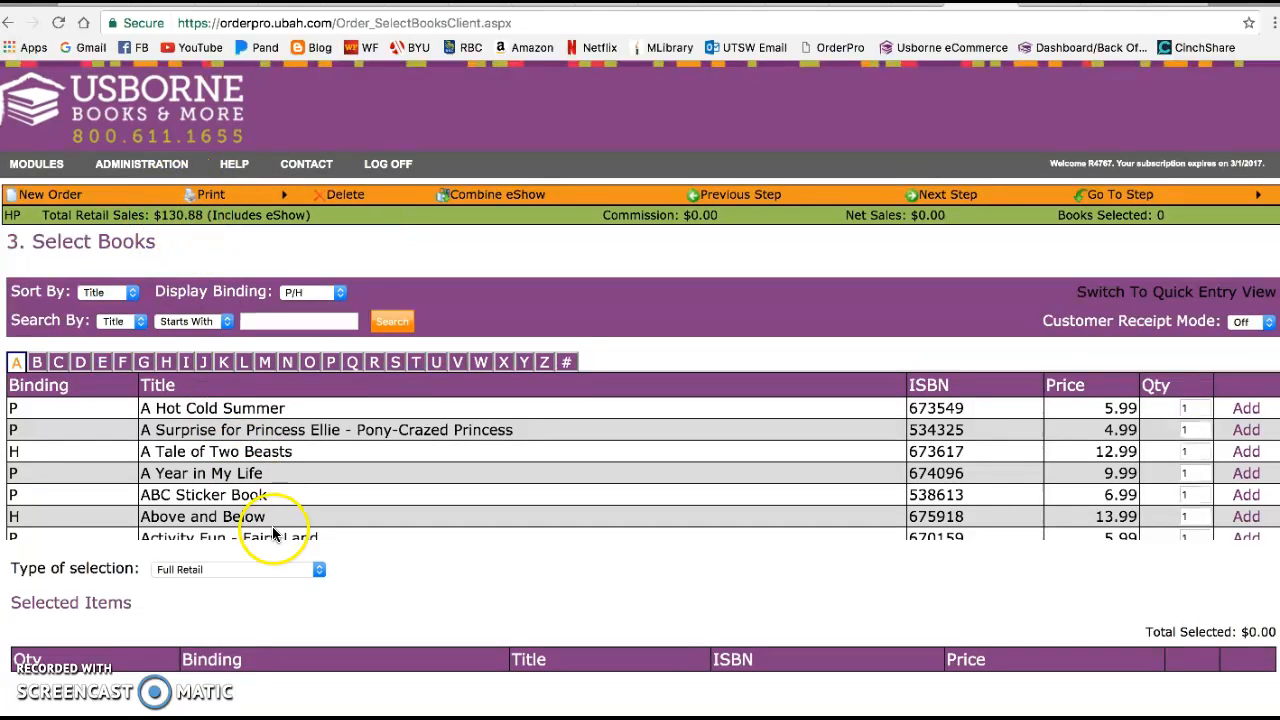
Choose Full Retail as the type of selection and sort the book list by Title
click(313, 575)
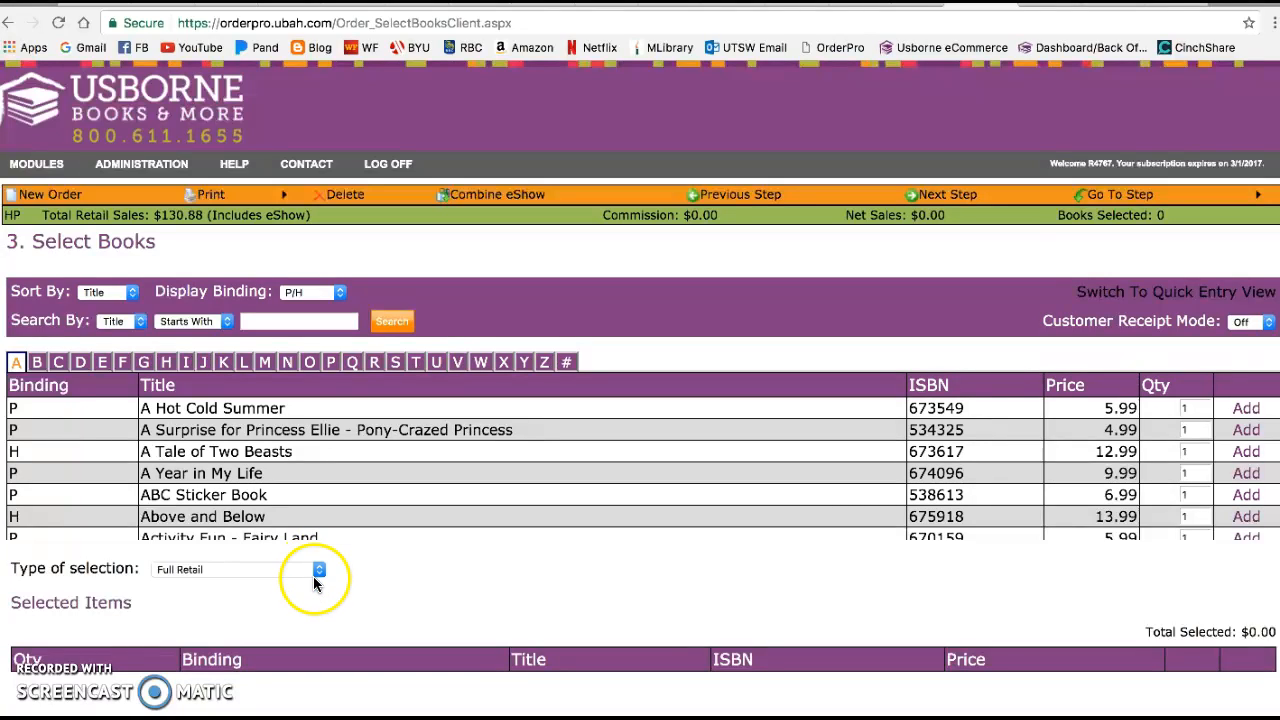
click(314, 573)
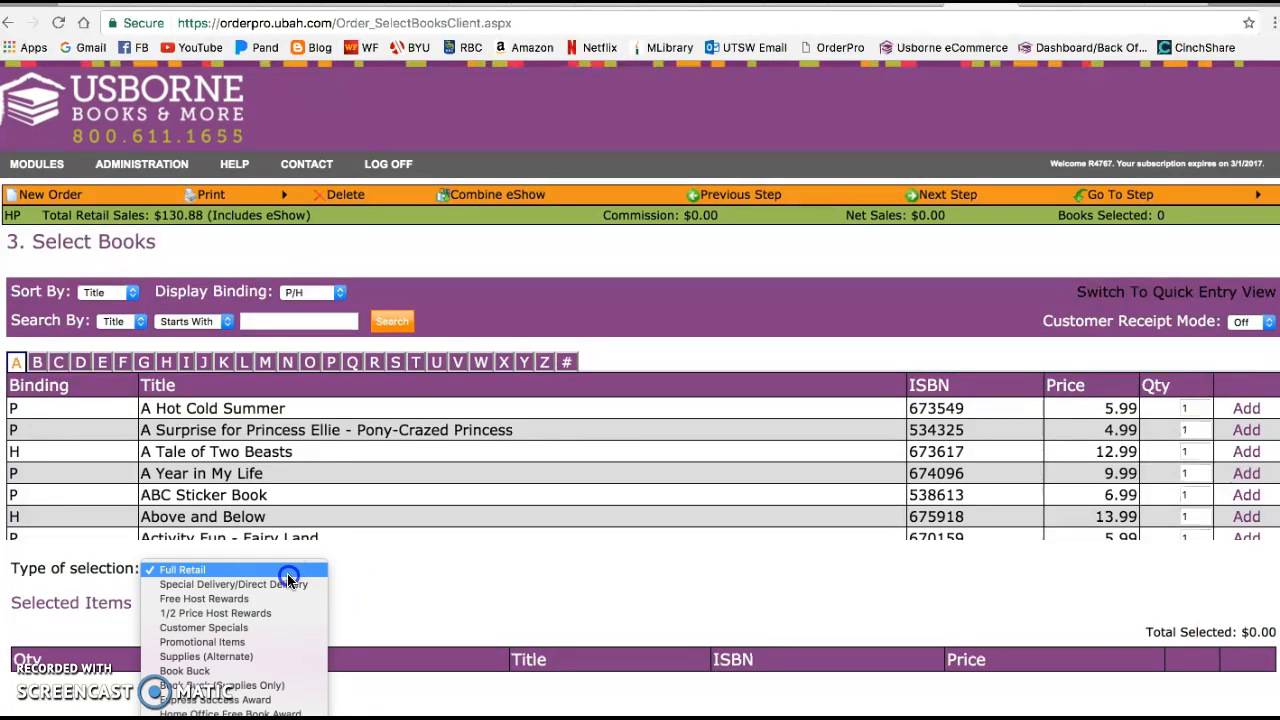
click(287, 573)
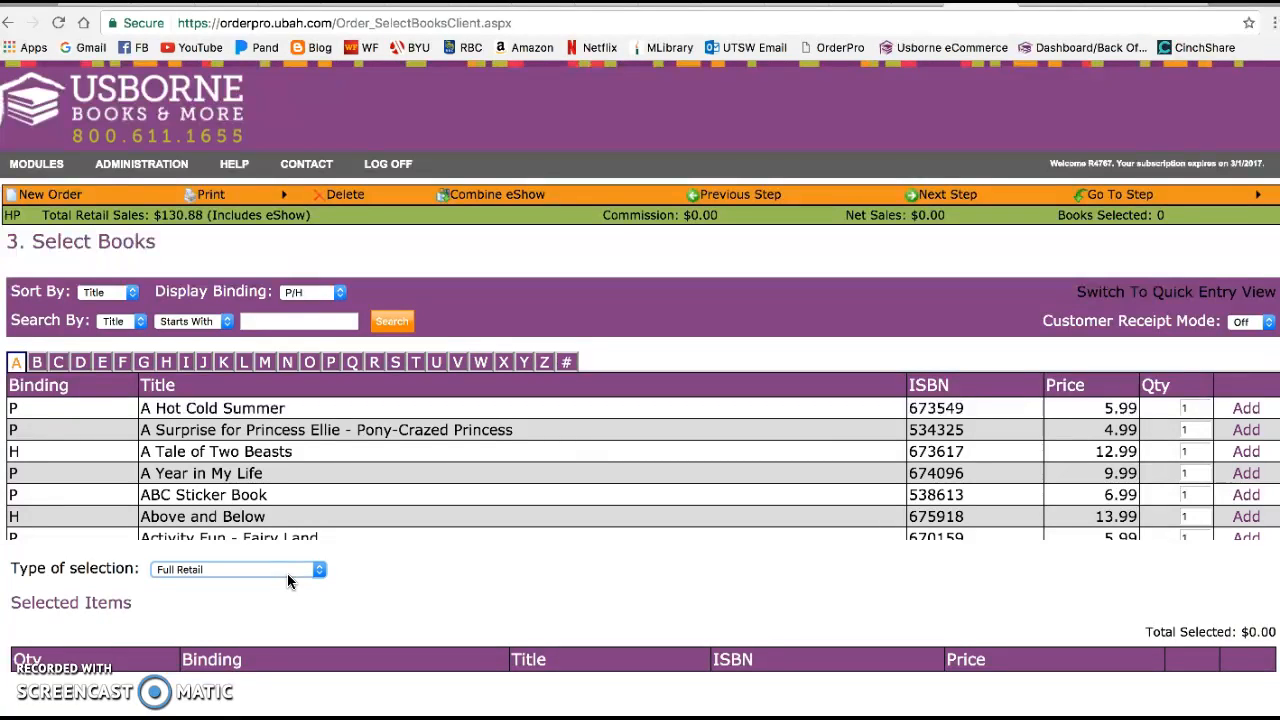
click(133, 293)
click(125, 292)
Display all bindings and search for book titles containing "farmyard"
click(305, 291)
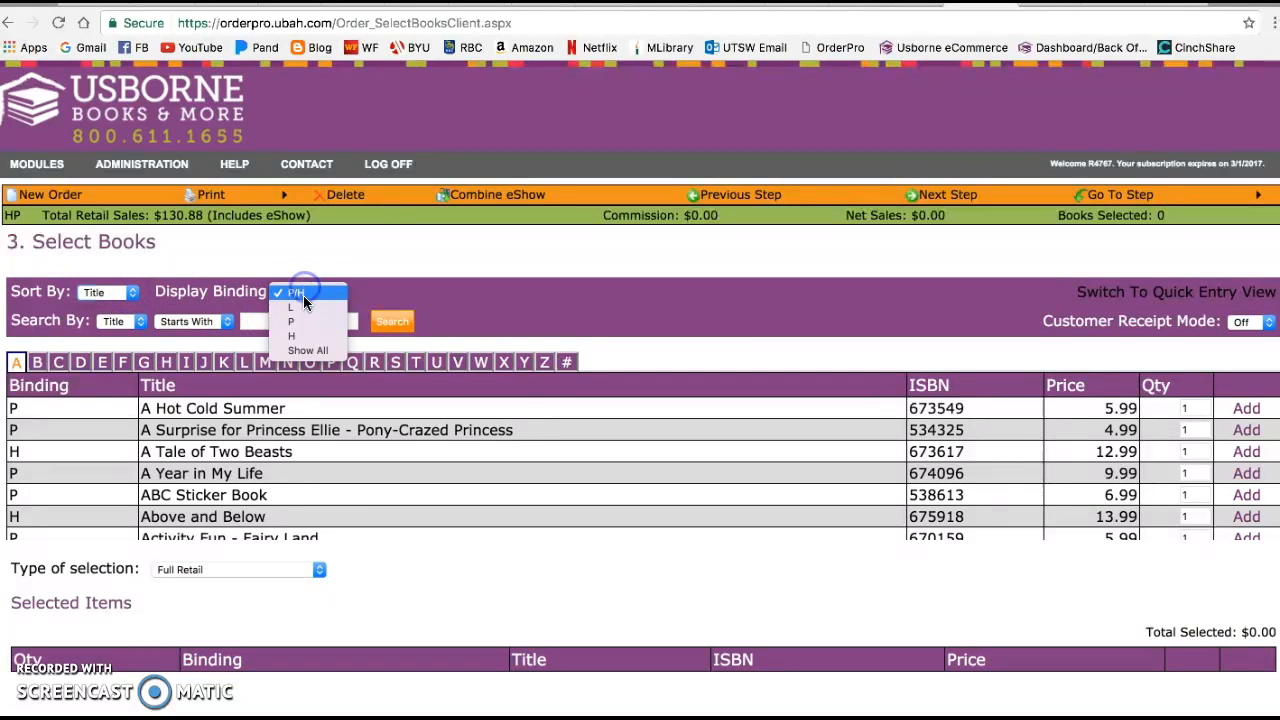
click(300, 346)
click(226, 325)
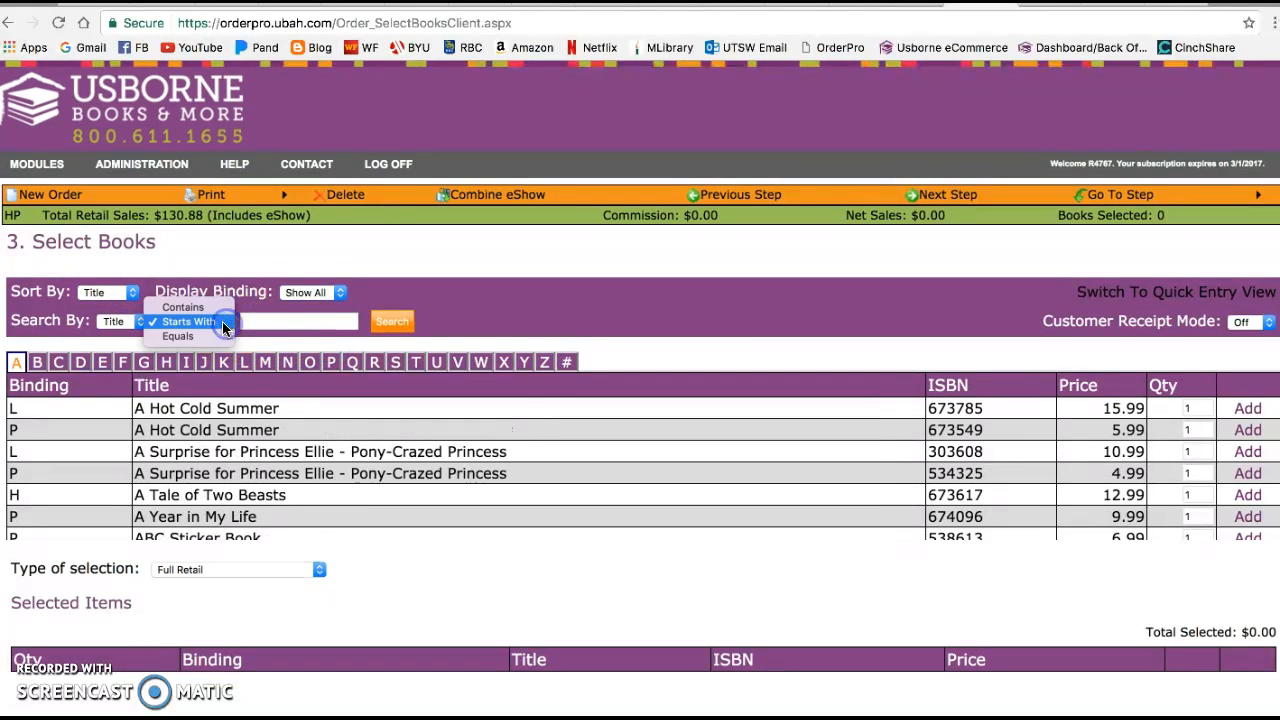
click(185, 303)
click(274, 321)
text(farmyard)
click(390, 321)
Add one copy of Complete Book Farmyard Tales + CD to the selected items
click(1160, 409)
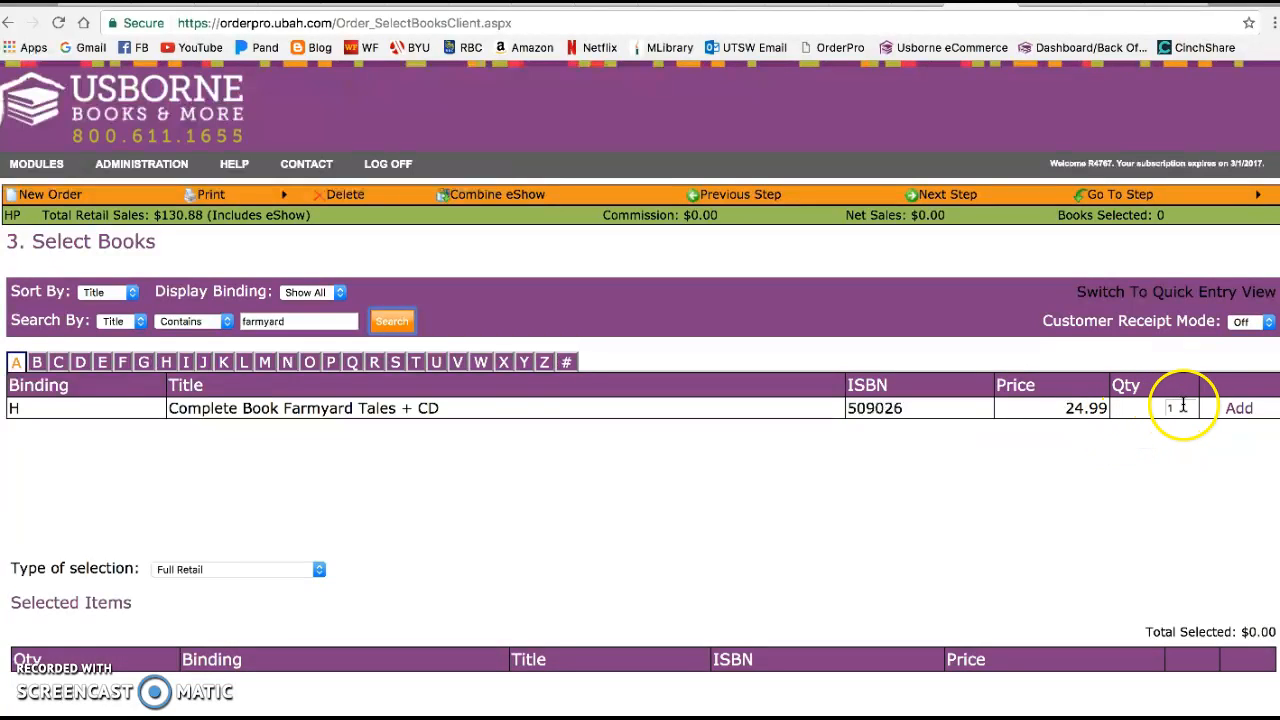
click(1237, 409)
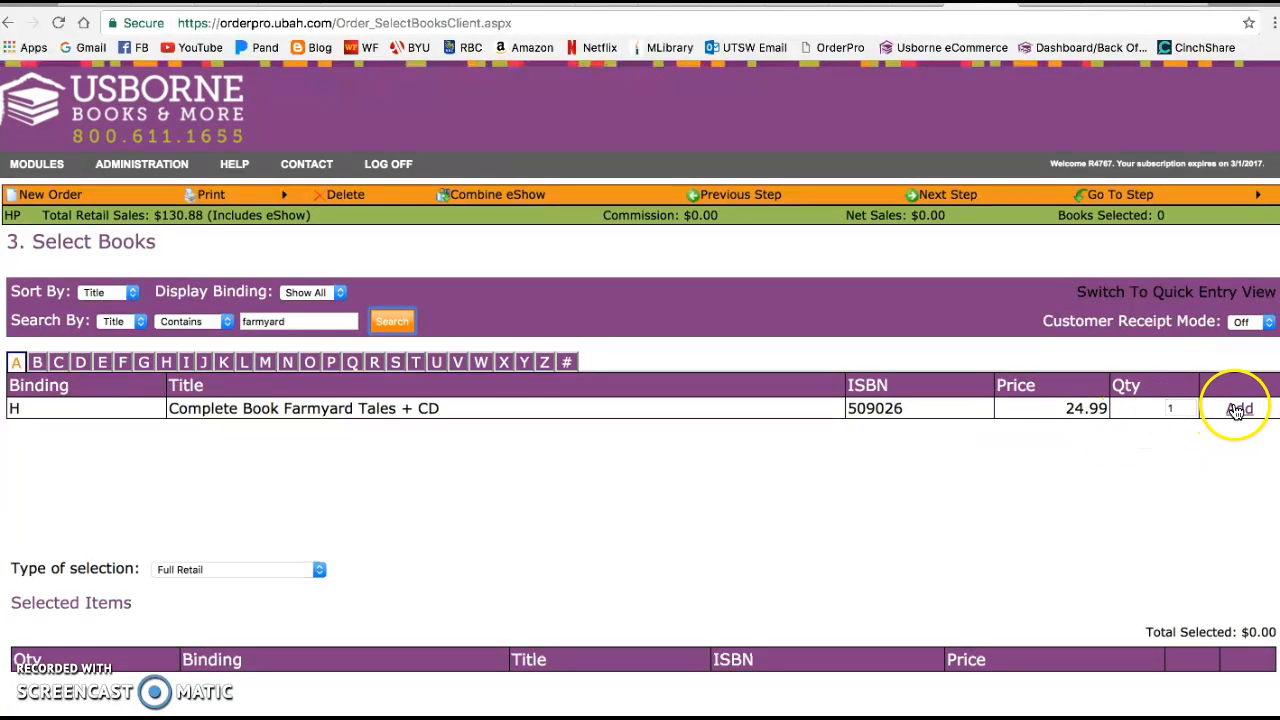
click(474, 692)
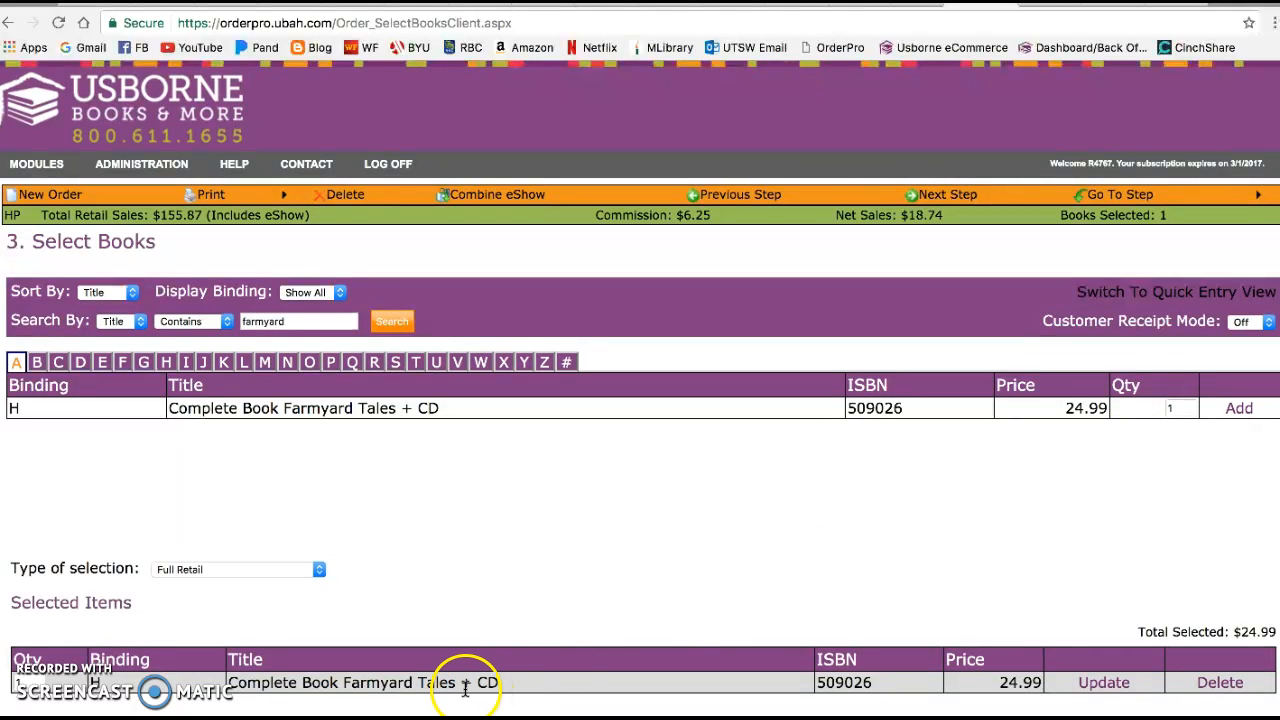
Switch the selection type to Free Host Rewards, search for "fairy tales" and add one copy of Illustrated Fairy Tales
click(317, 570)
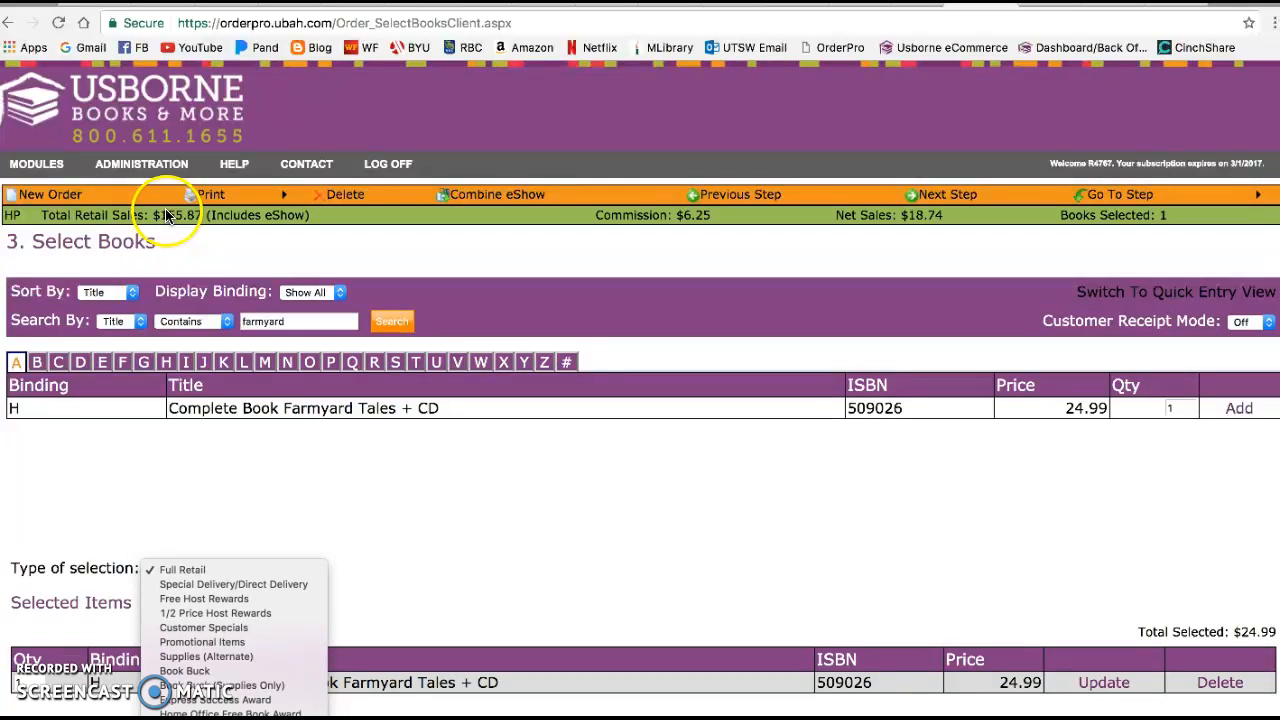
click(215, 598)
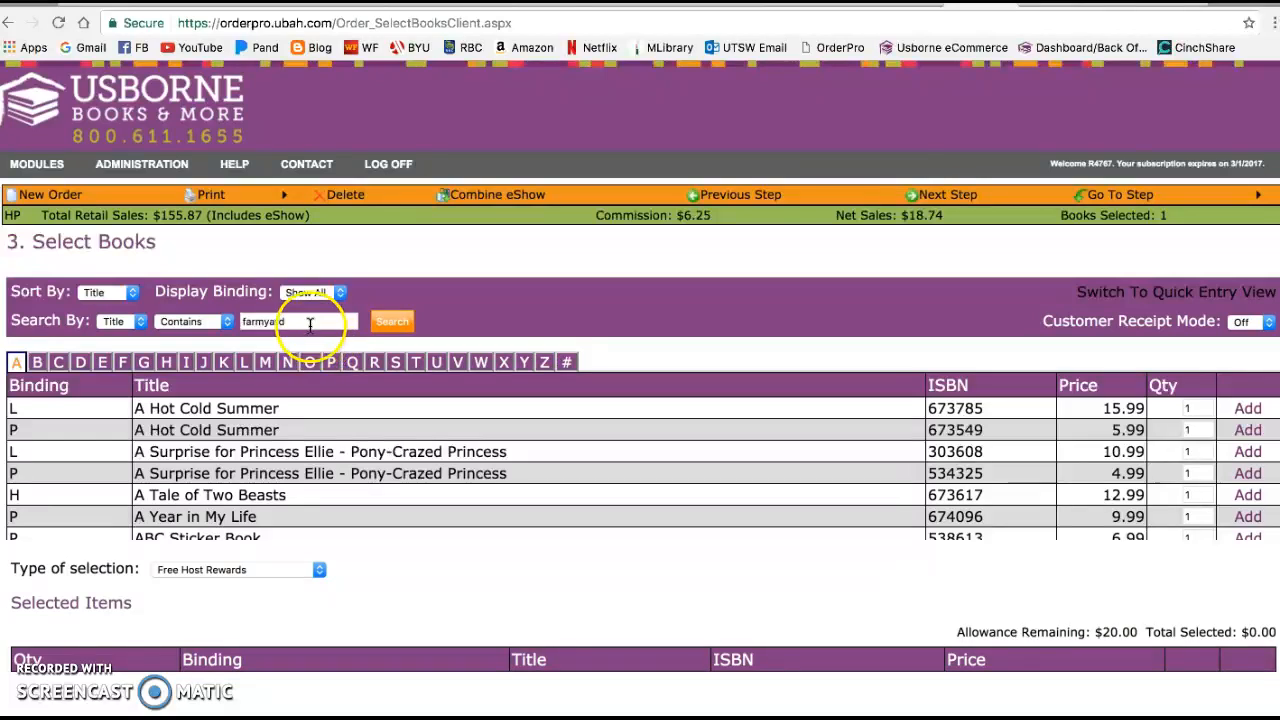
drag(308, 321, 222, 321)
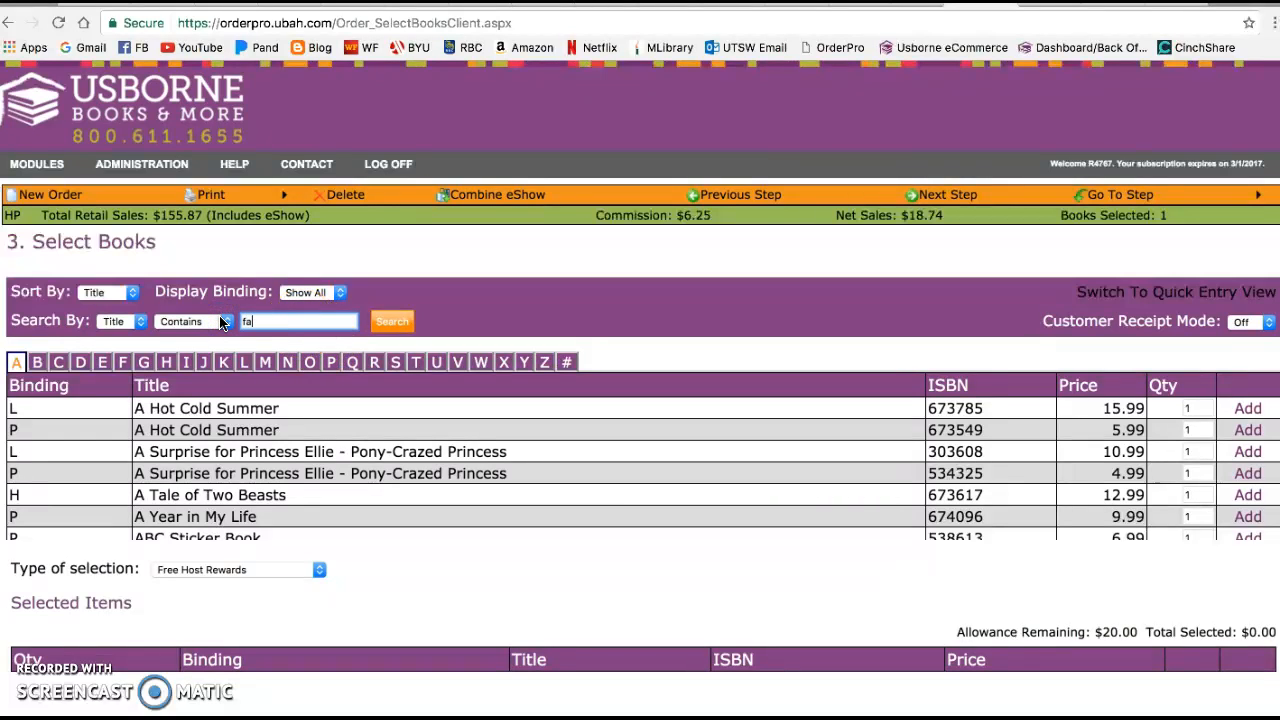
key(Return)
text(fairy tale)
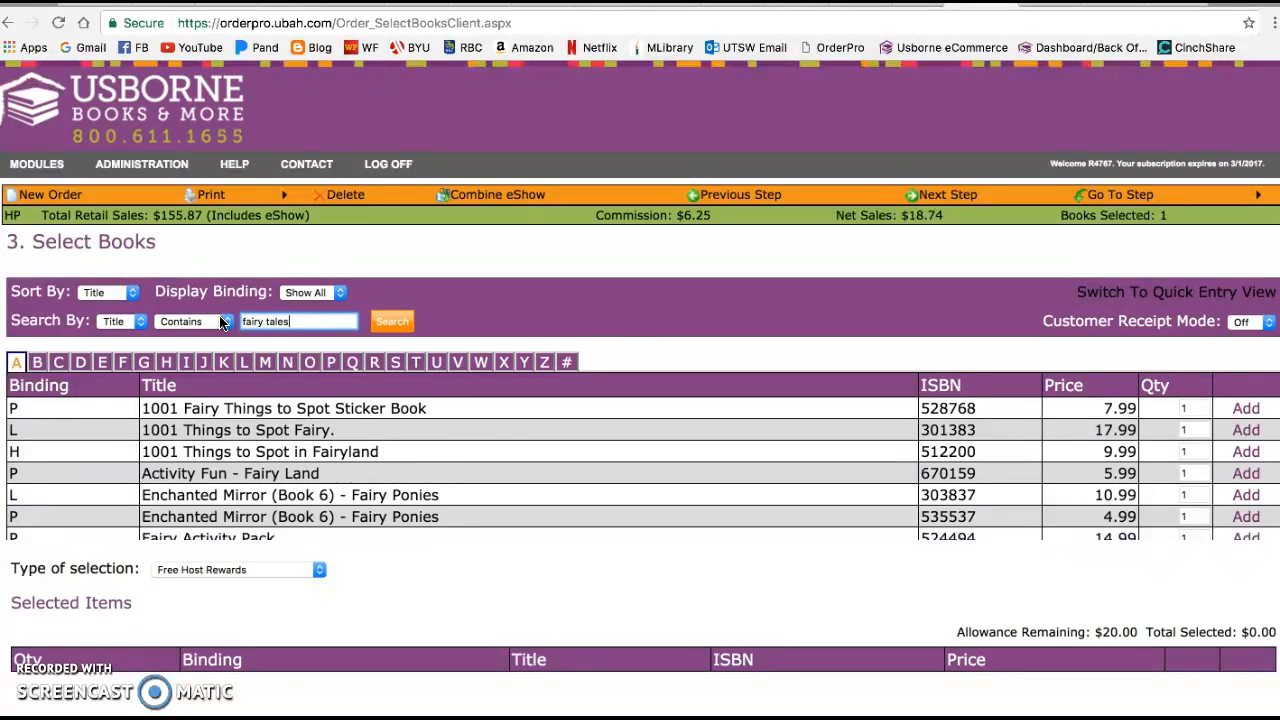
text(s)
key(Return)
click(1246, 452)
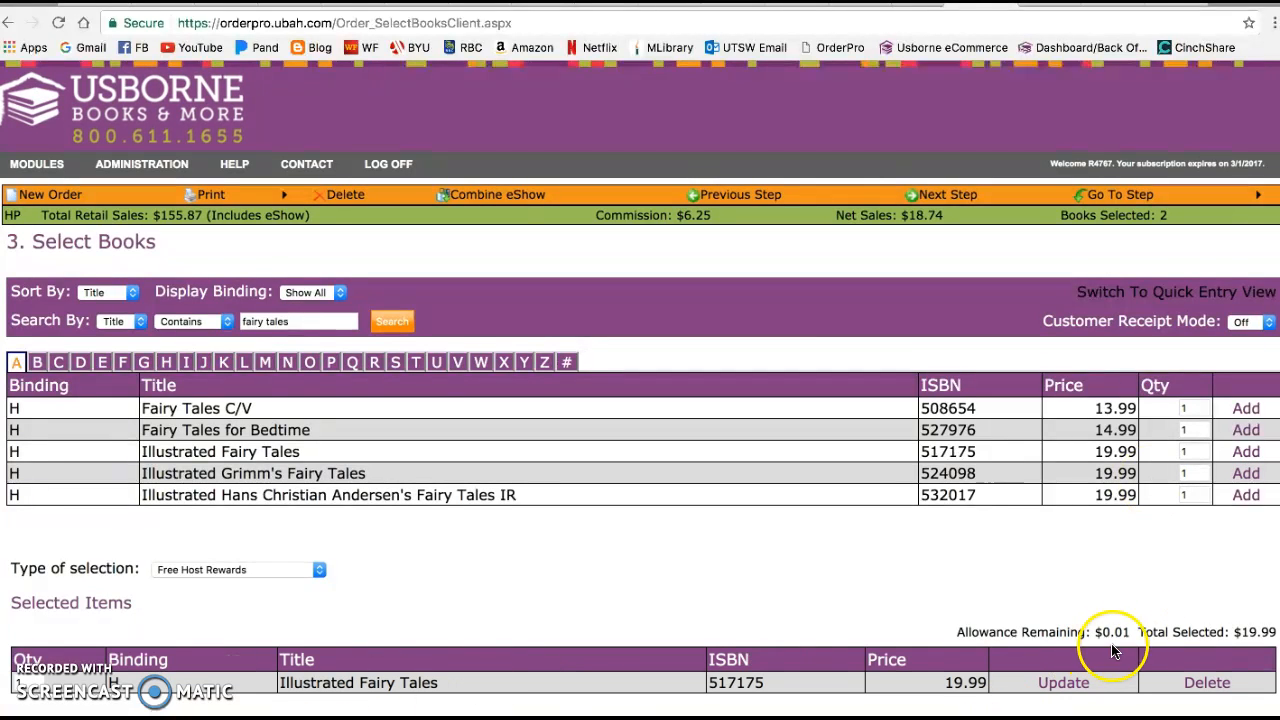
Switch the selection type to 1/2 Price Host Rewards, search for "busy" and add one copy of Busy Bug Book
click(257, 568)
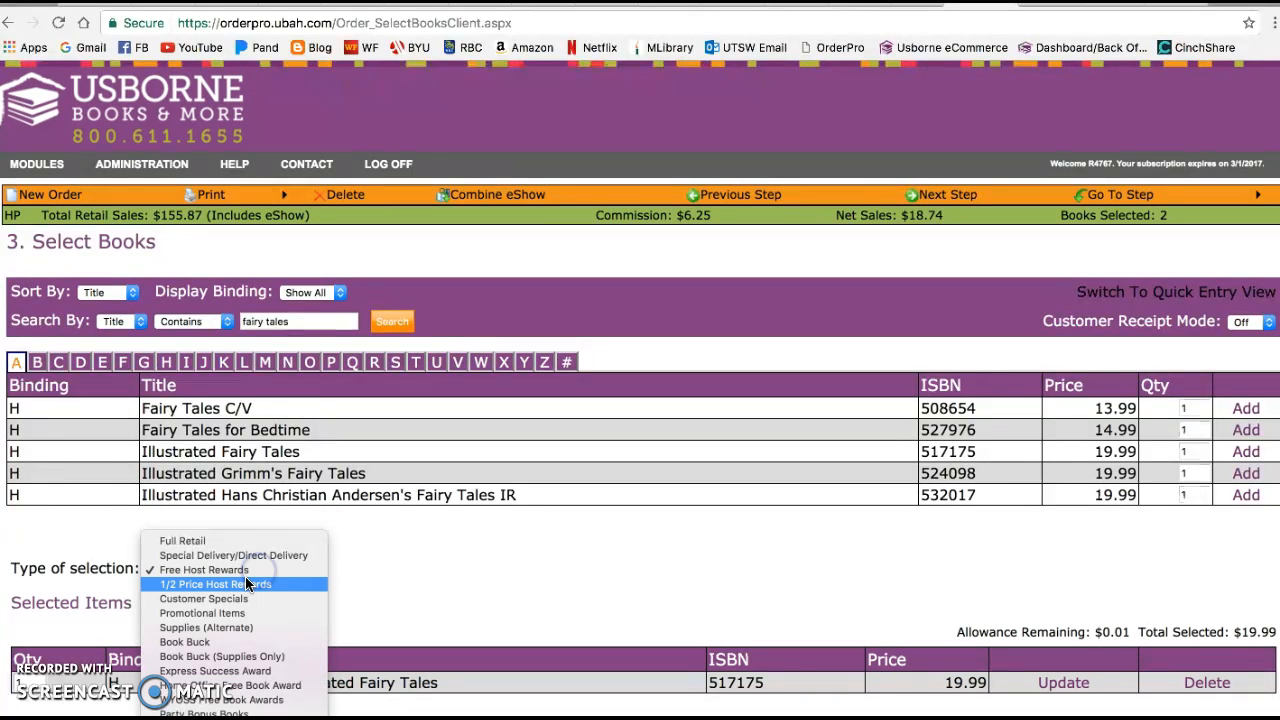
click(243, 588)
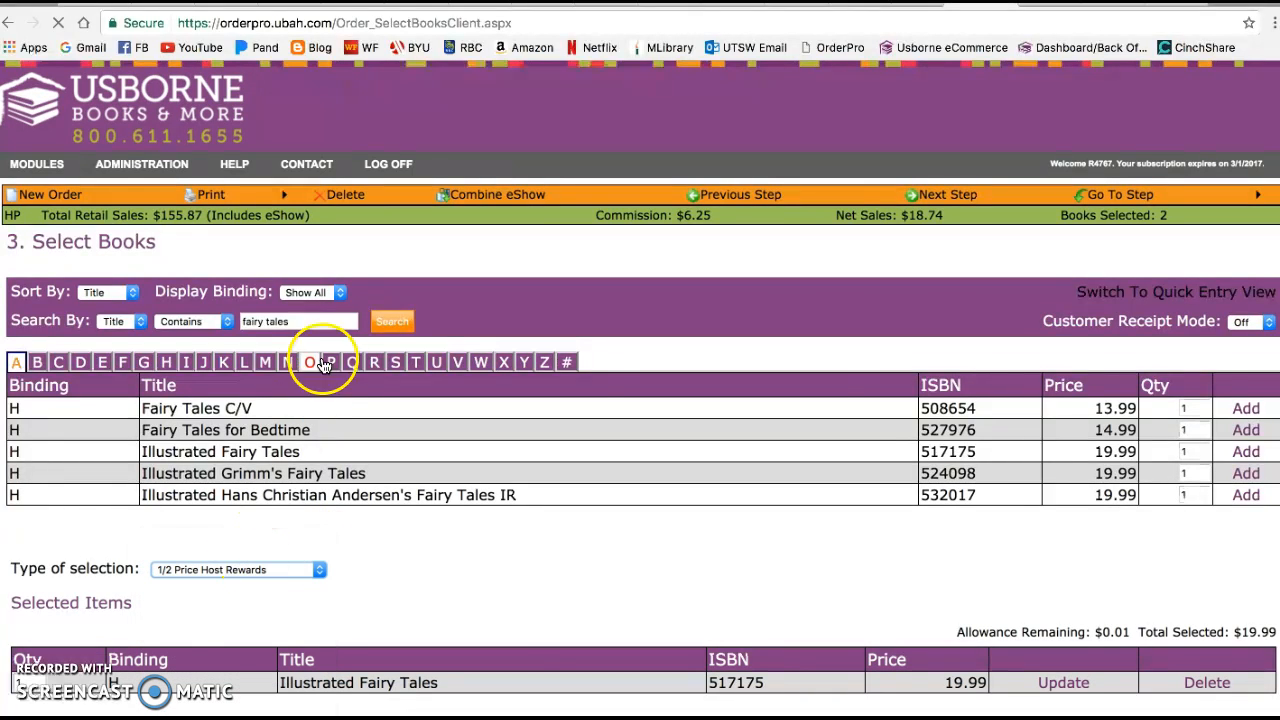
drag(323, 327, 236, 318)
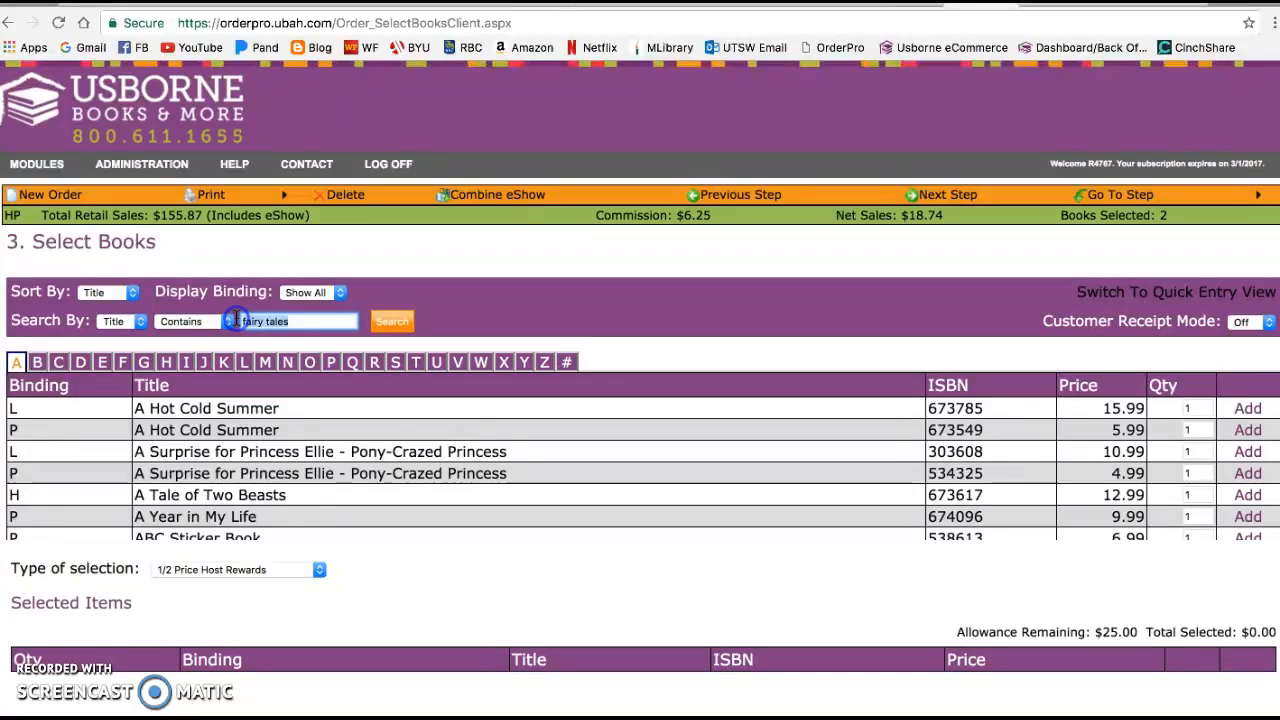
text(busy)
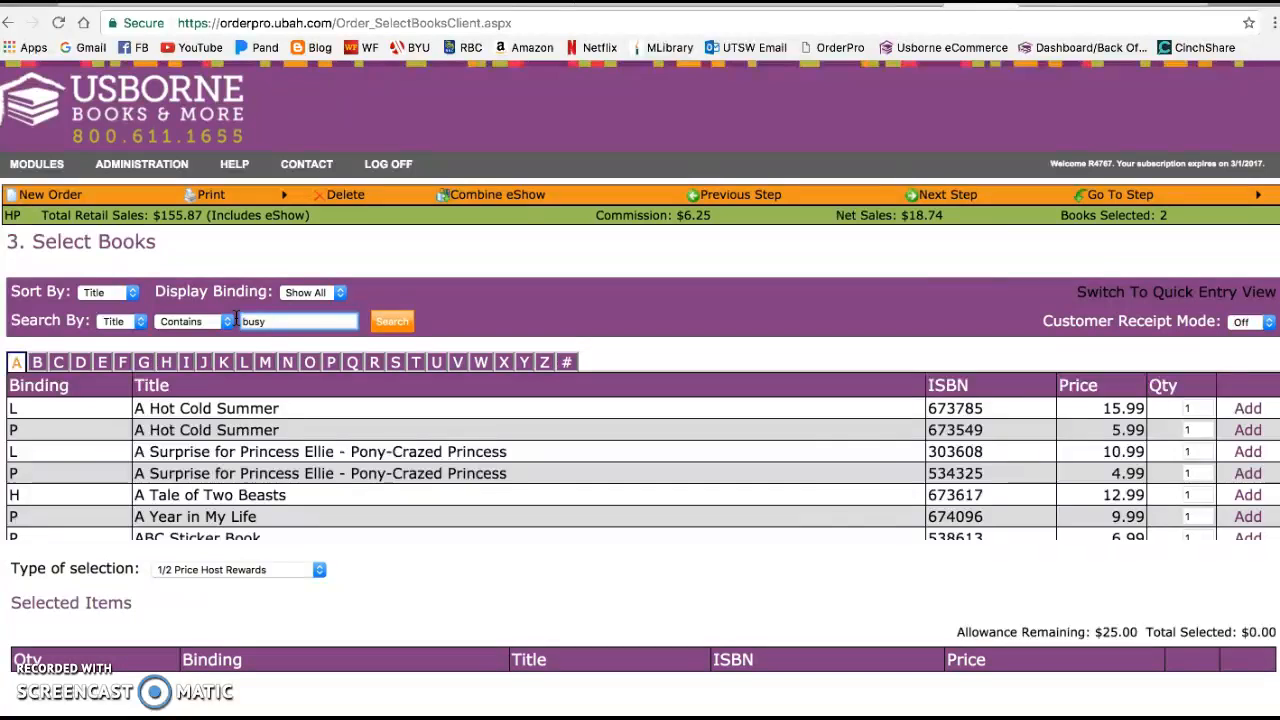
key(Return)
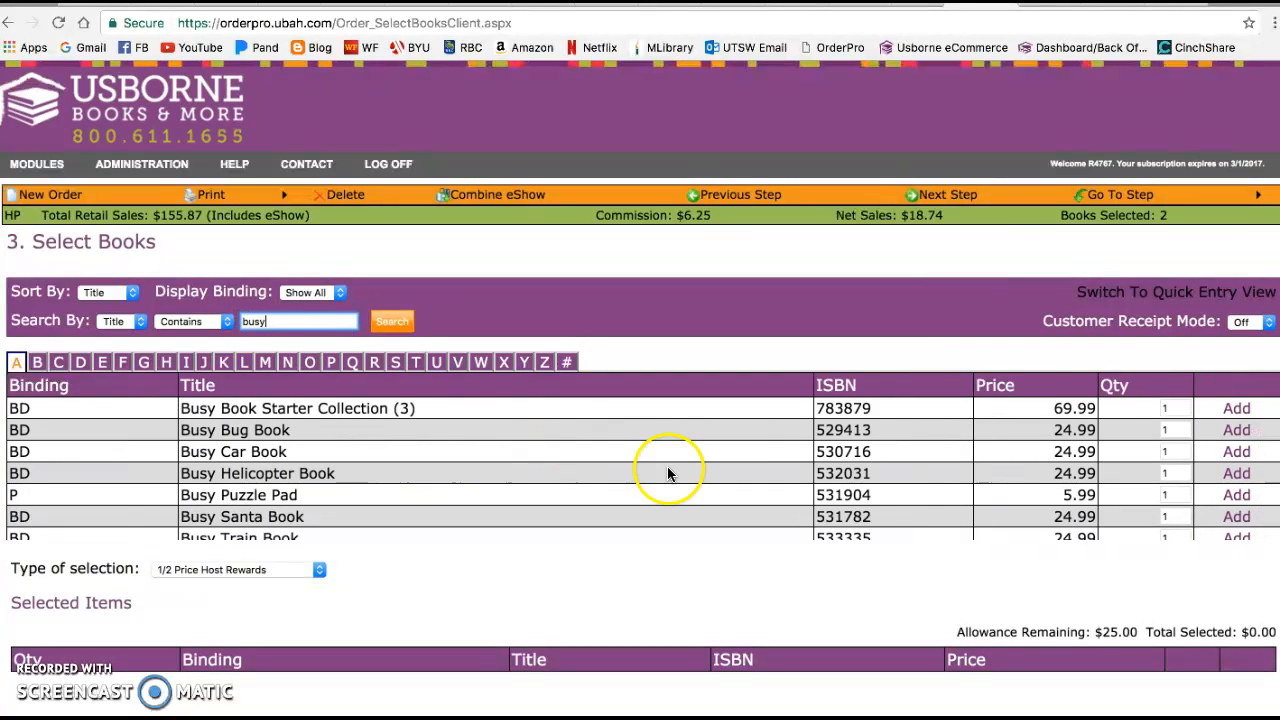
click(1237, 430)
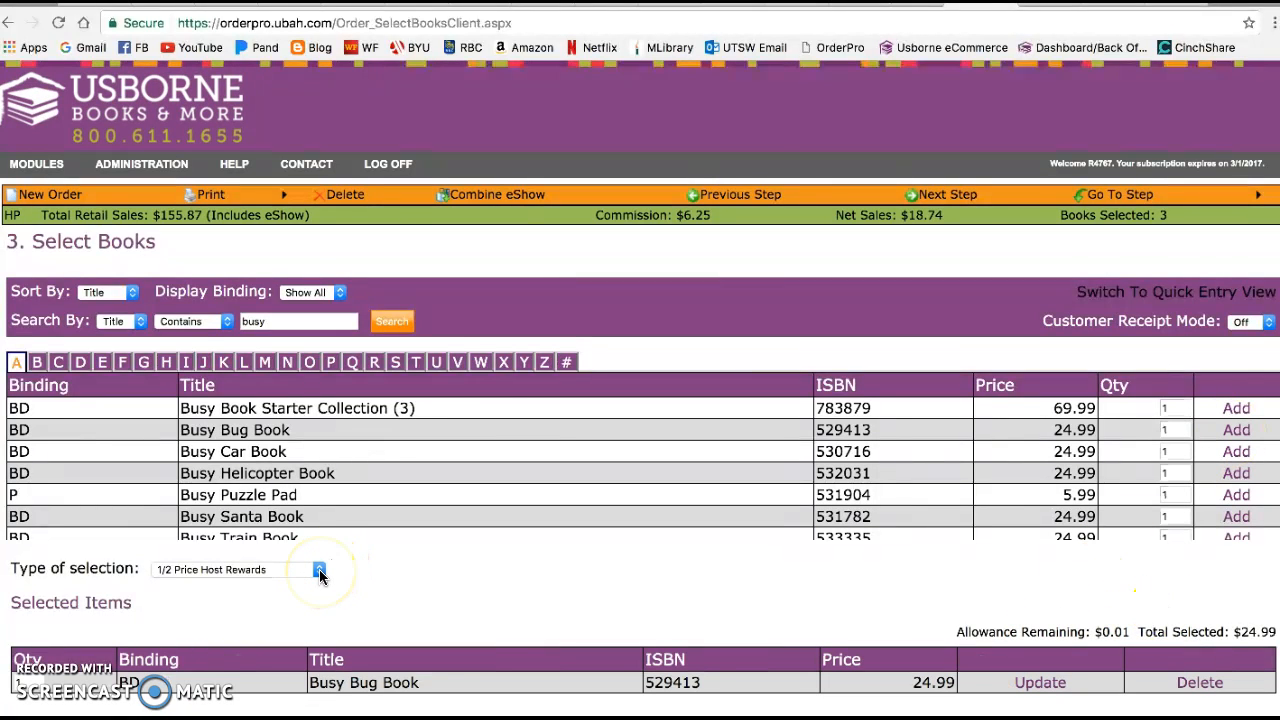
Continue to the order summary and review the retail sales, hostess worksheet and shipping sections
click(941, 196)
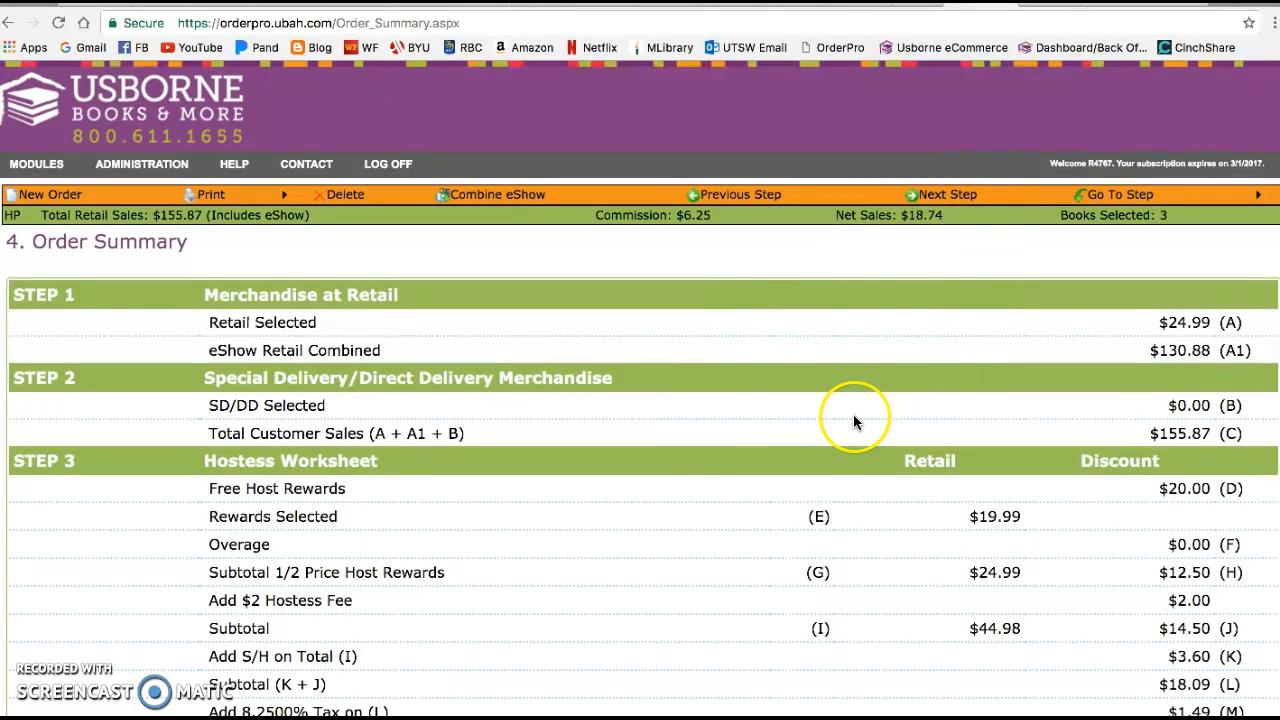
scroll(854, 416, down, 2)
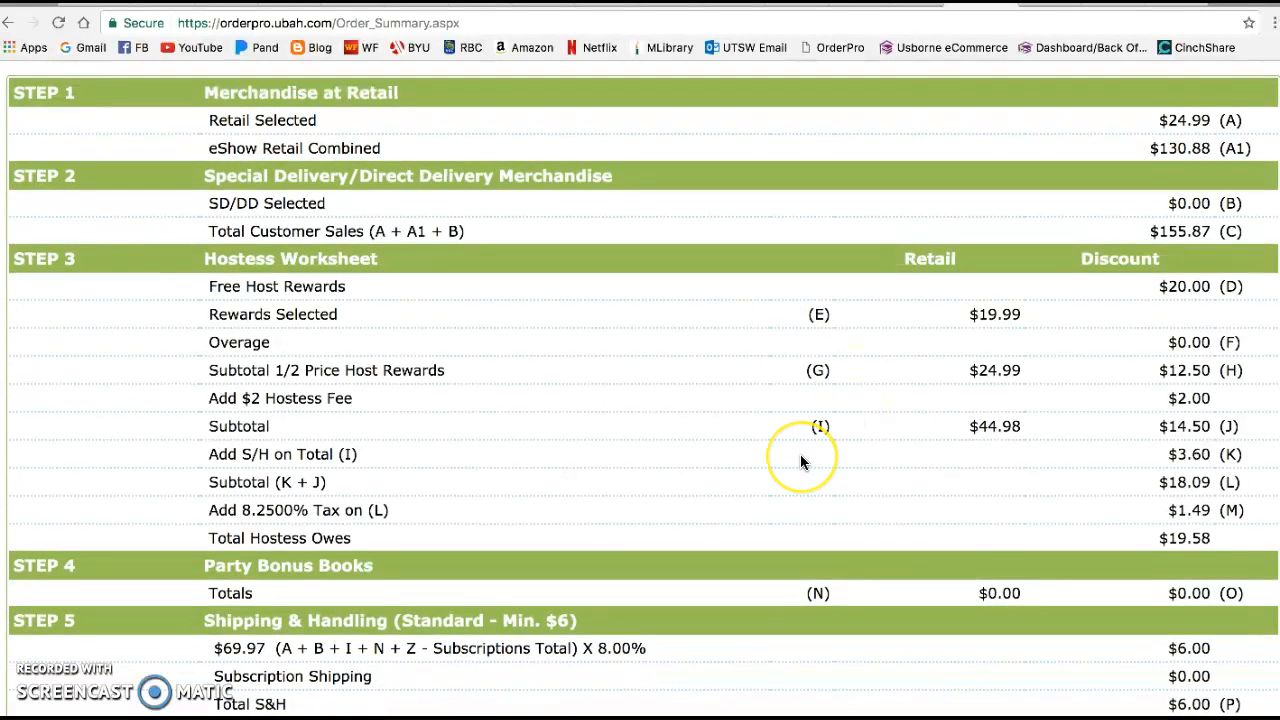
Examine the order summary's hostess worksheet, shipping, tax, commission and total due sections, from the retail merchandise through Alternate Supplies
scroll(801, 460, up, 1)
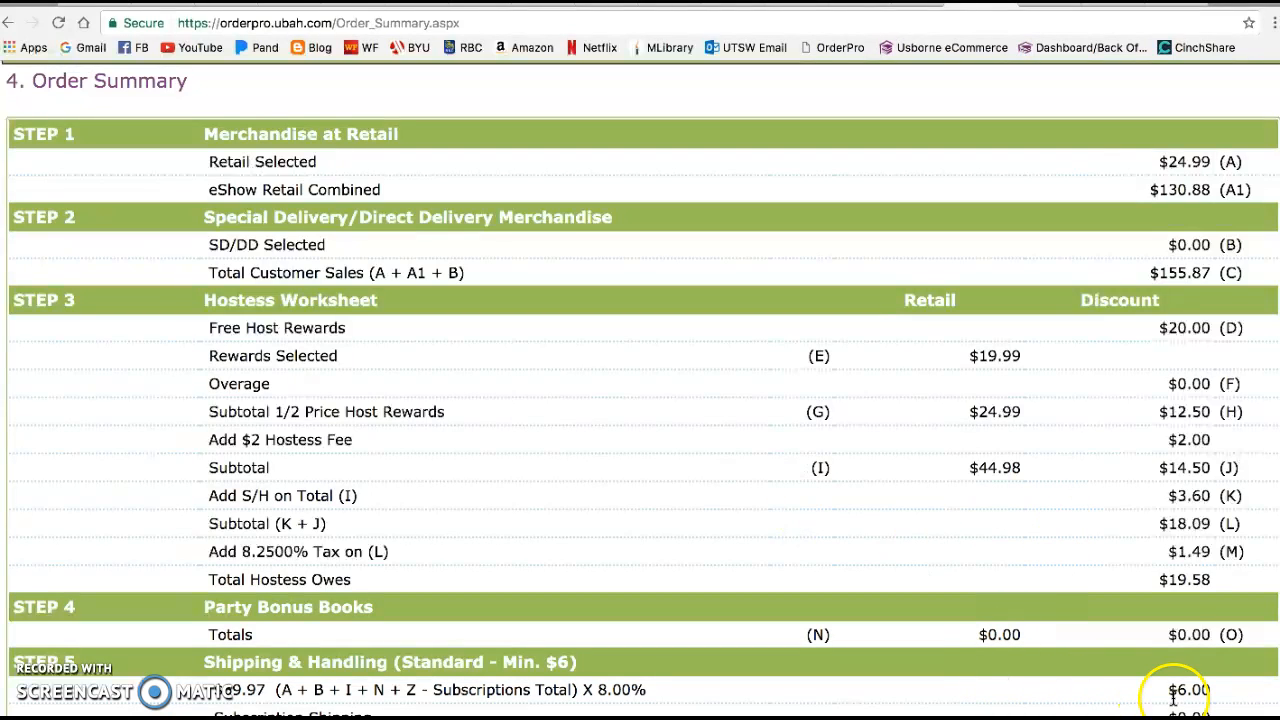
scroll(916, 597, down, 2)
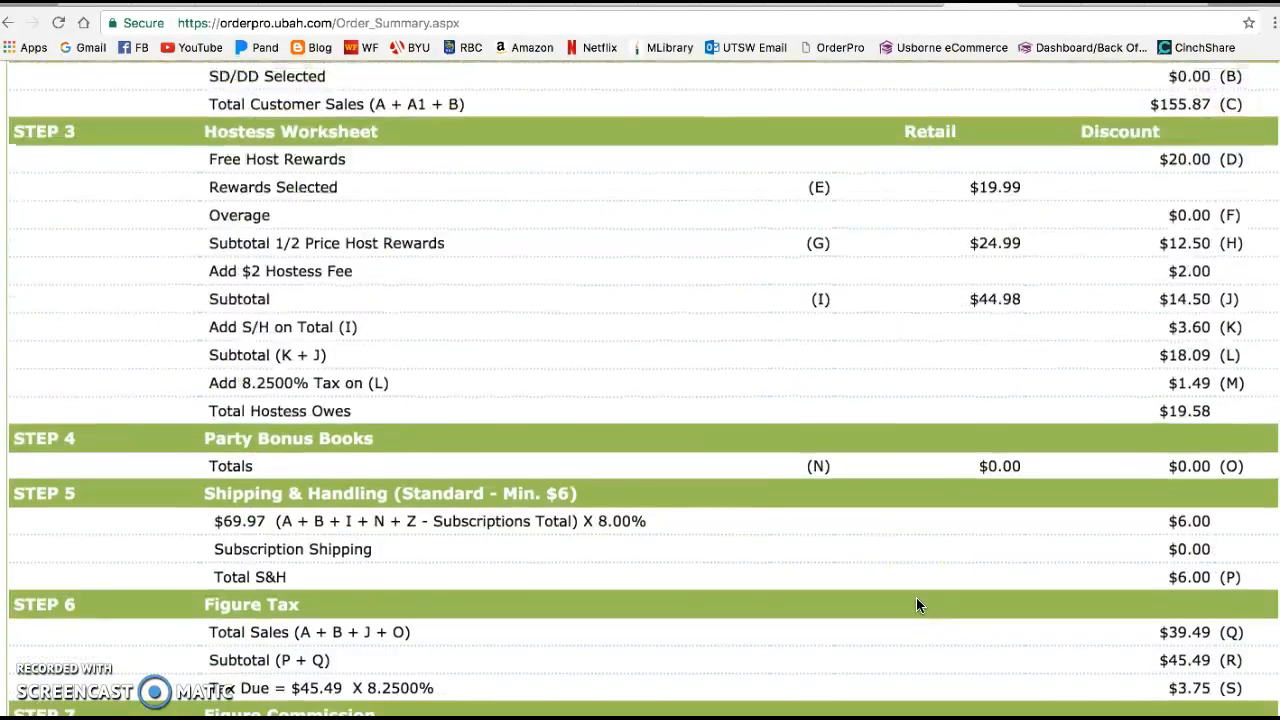
scroll(343, 400, up, 1)
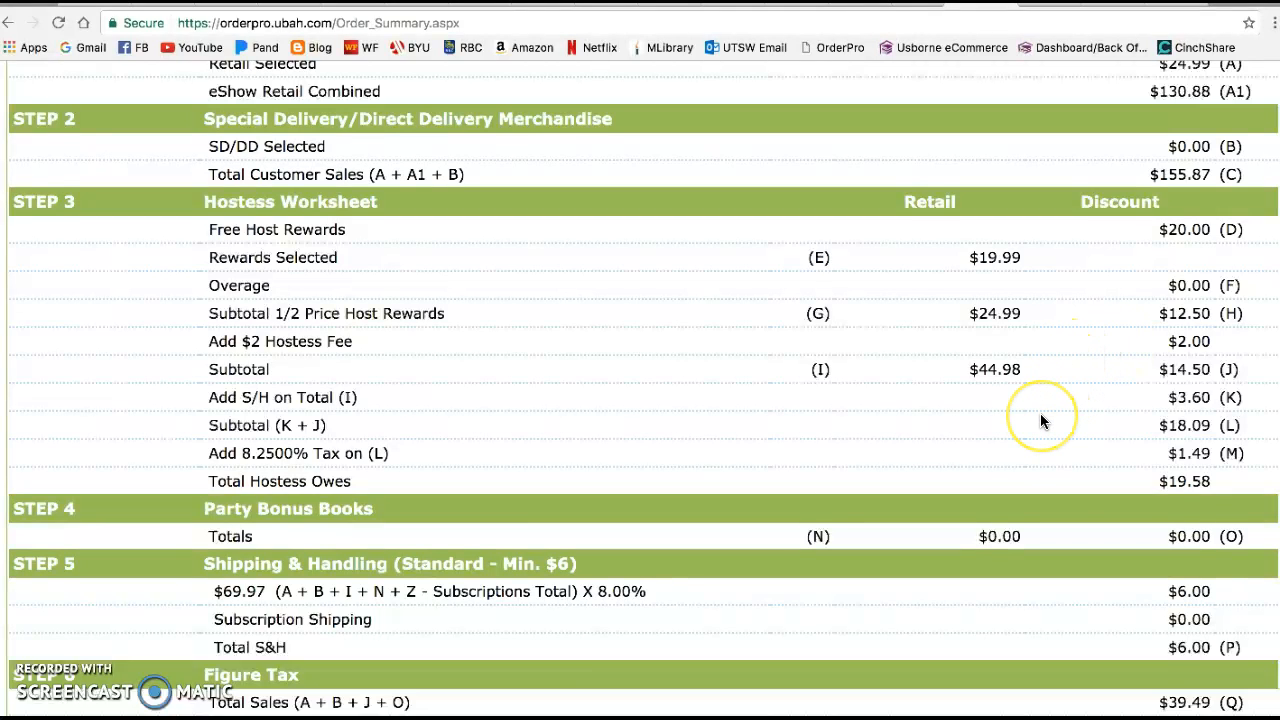
scroll(1042, 420, down, 5)
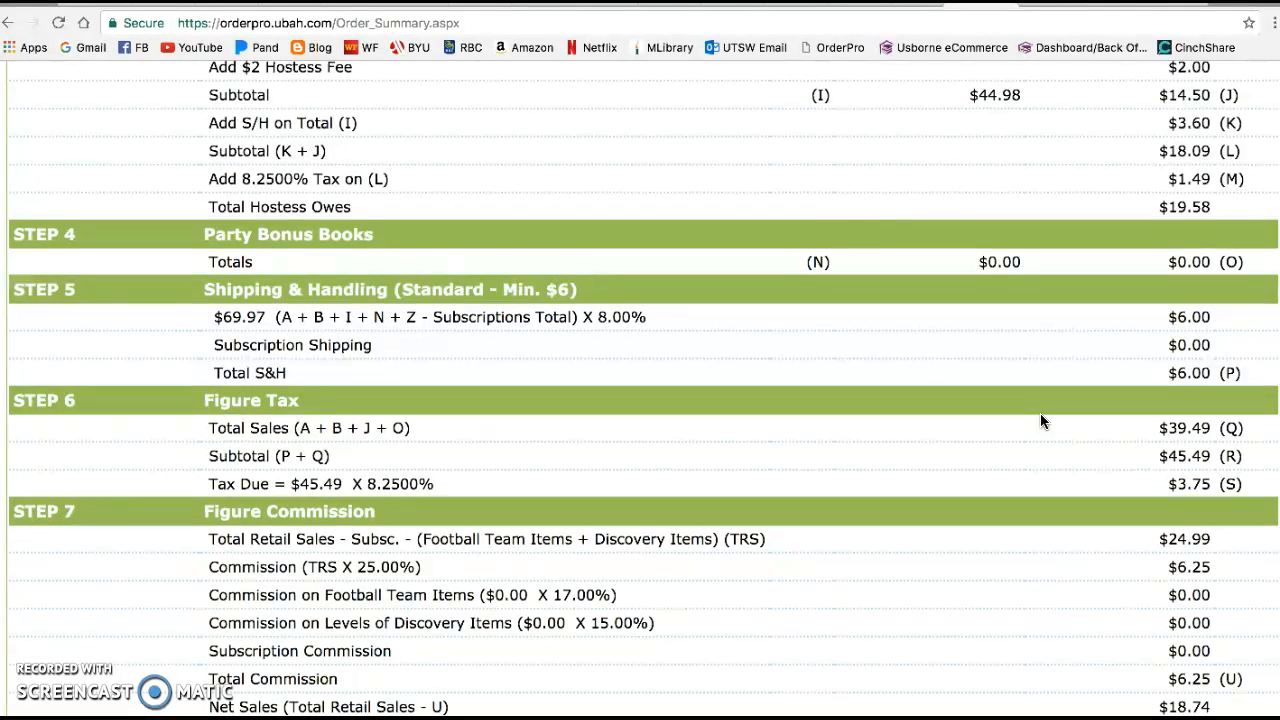
scroll(1040, 420, down, 2)
scroll(1040, 420, down, 3)
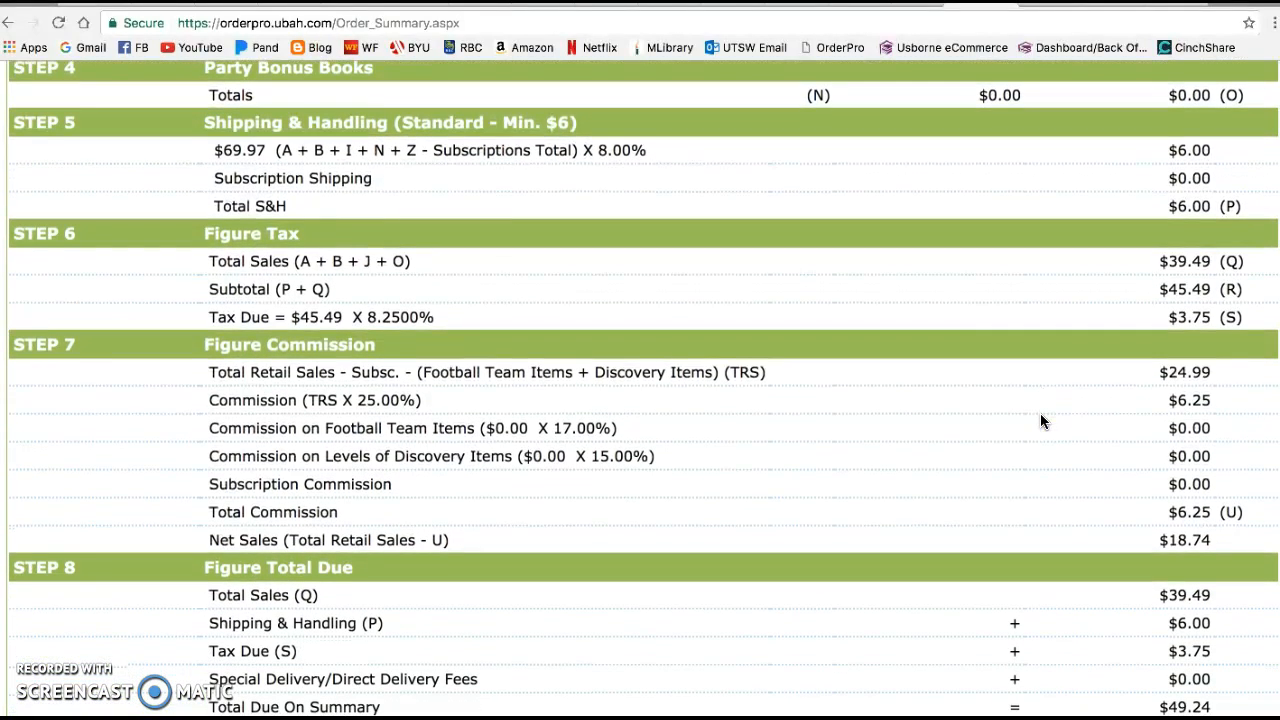
scroll(1040, 420, down, 2)
scroll(1040, 420, down, 3)
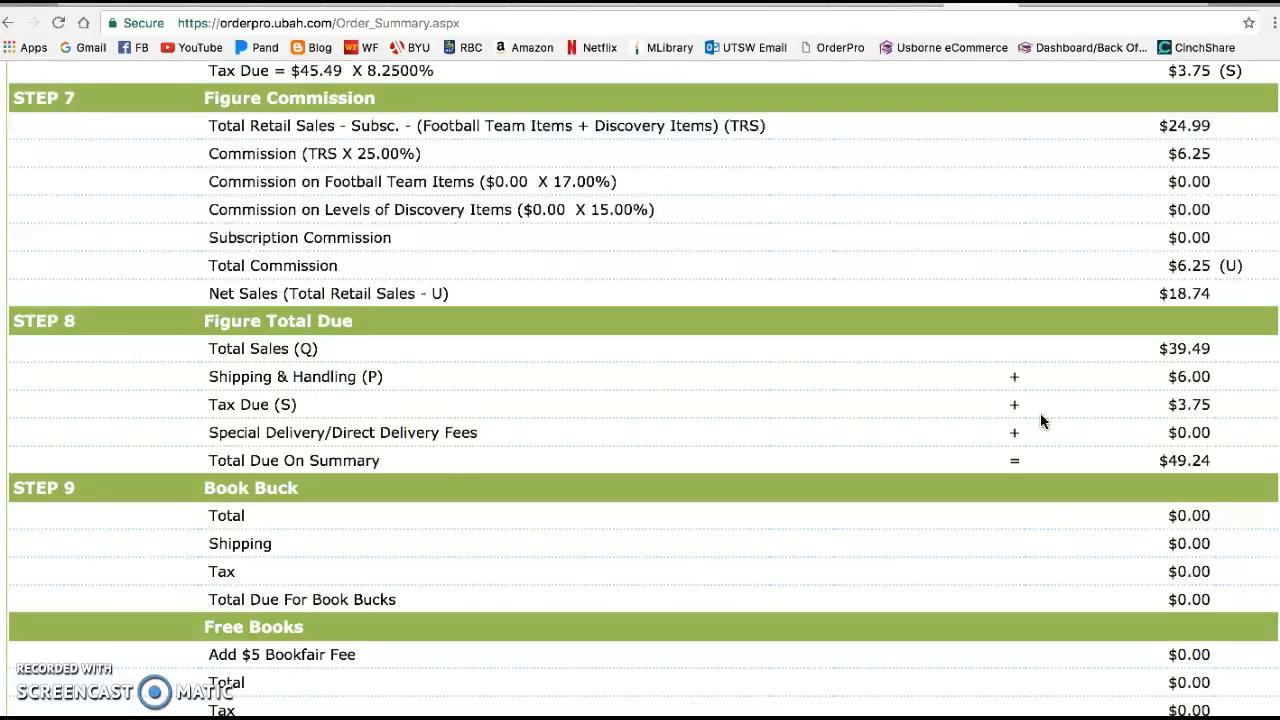
scroll(1040, 413, down, 1)
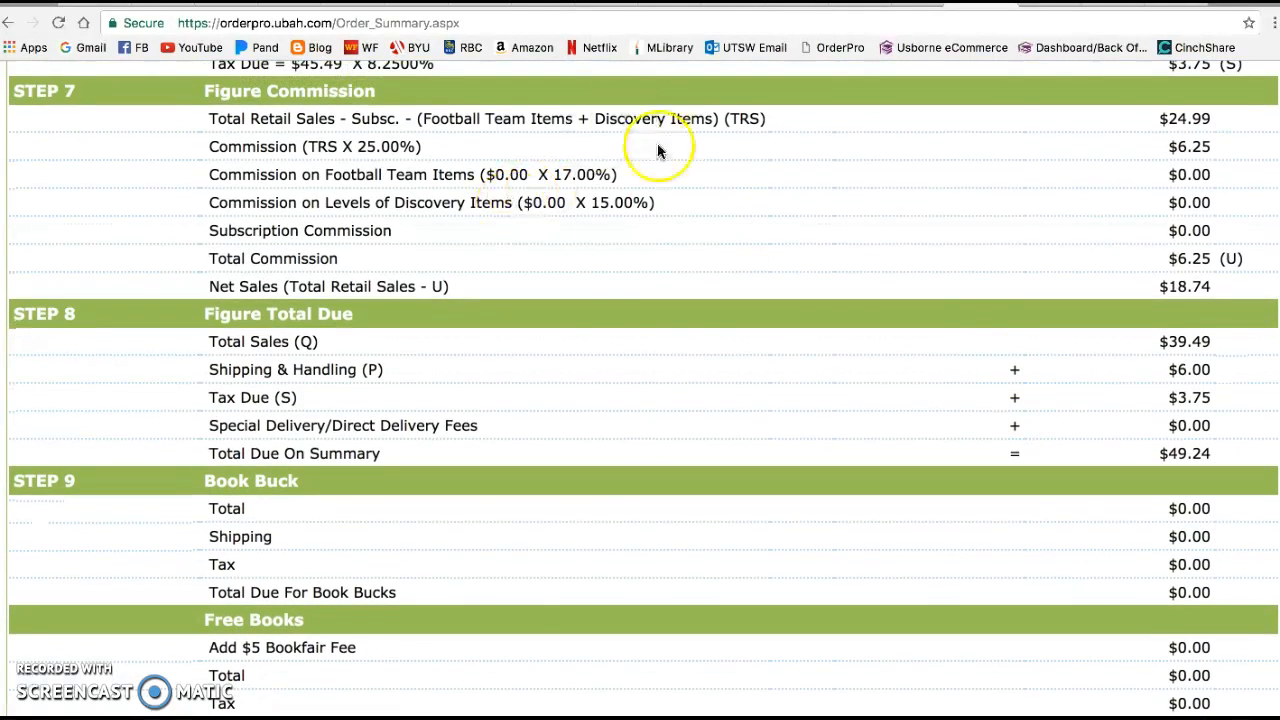
scroll(714, 378, down, 2)
scroll(714, 378, down, 2)
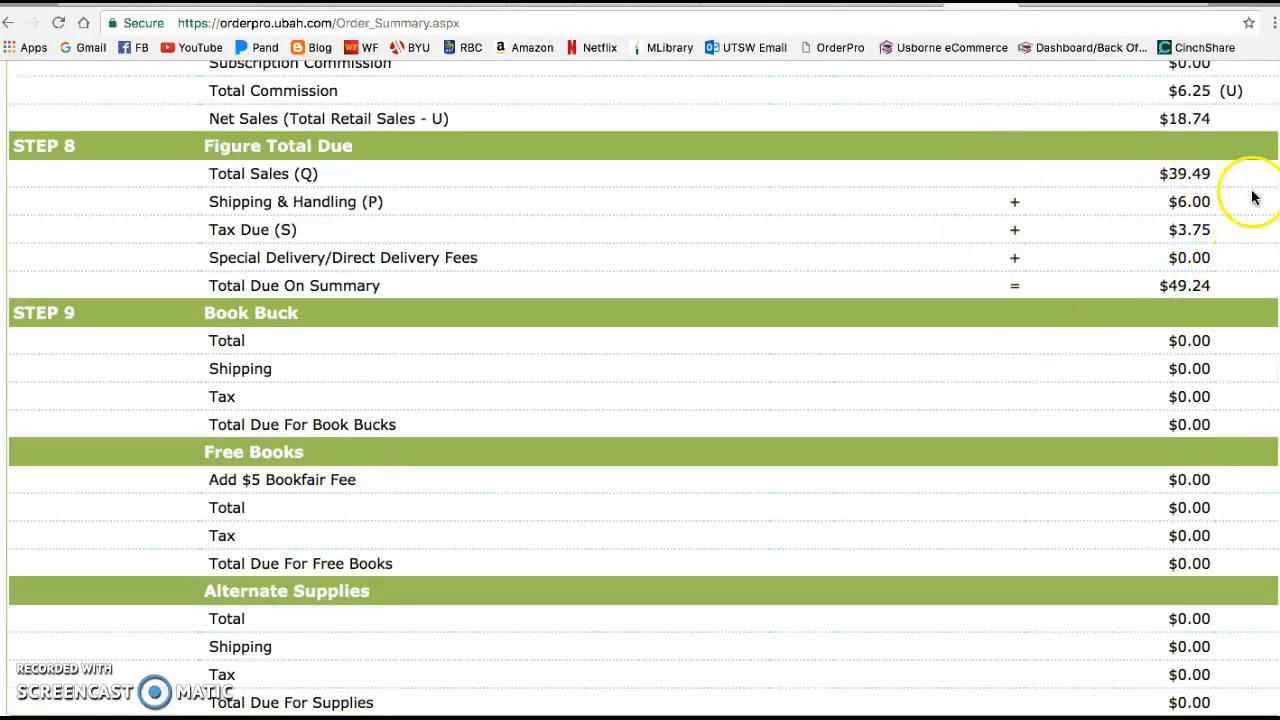
scroll(1118, 245, up, 7)
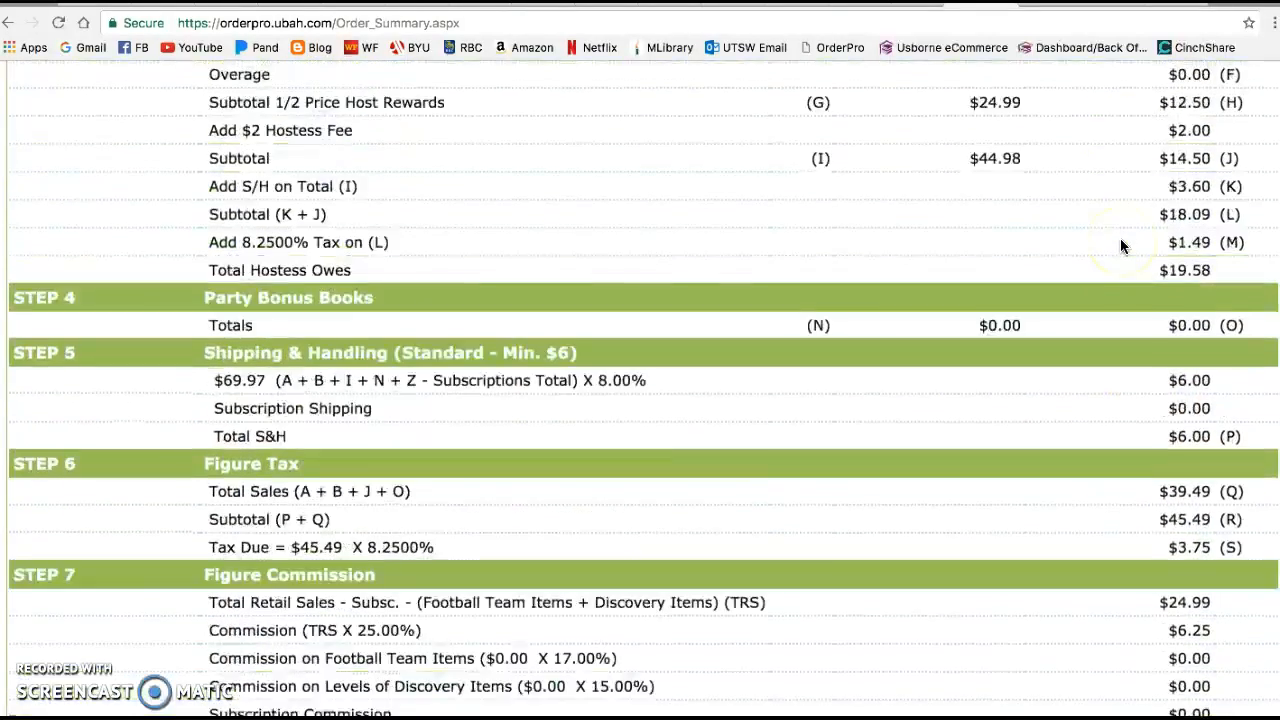
scroll(1049, 348, up, 4)
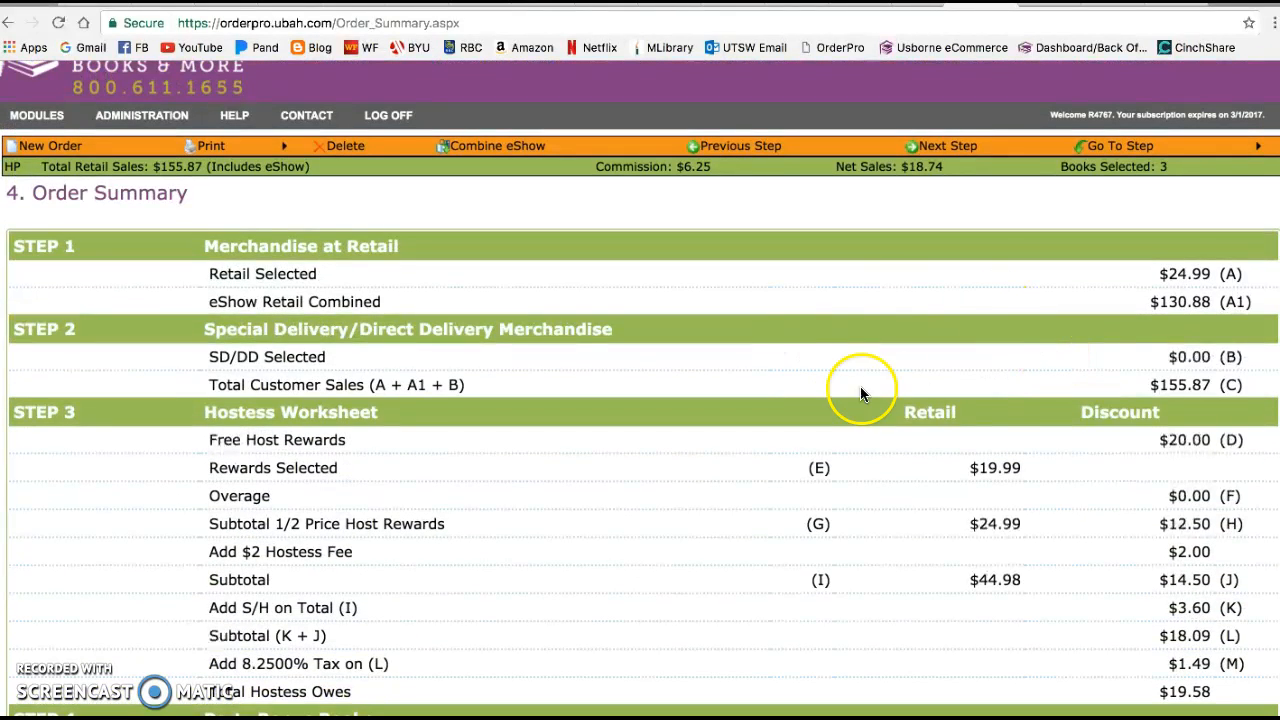
Open the printable order report, read through all three pages, and return to the order summary
click(210, 148)
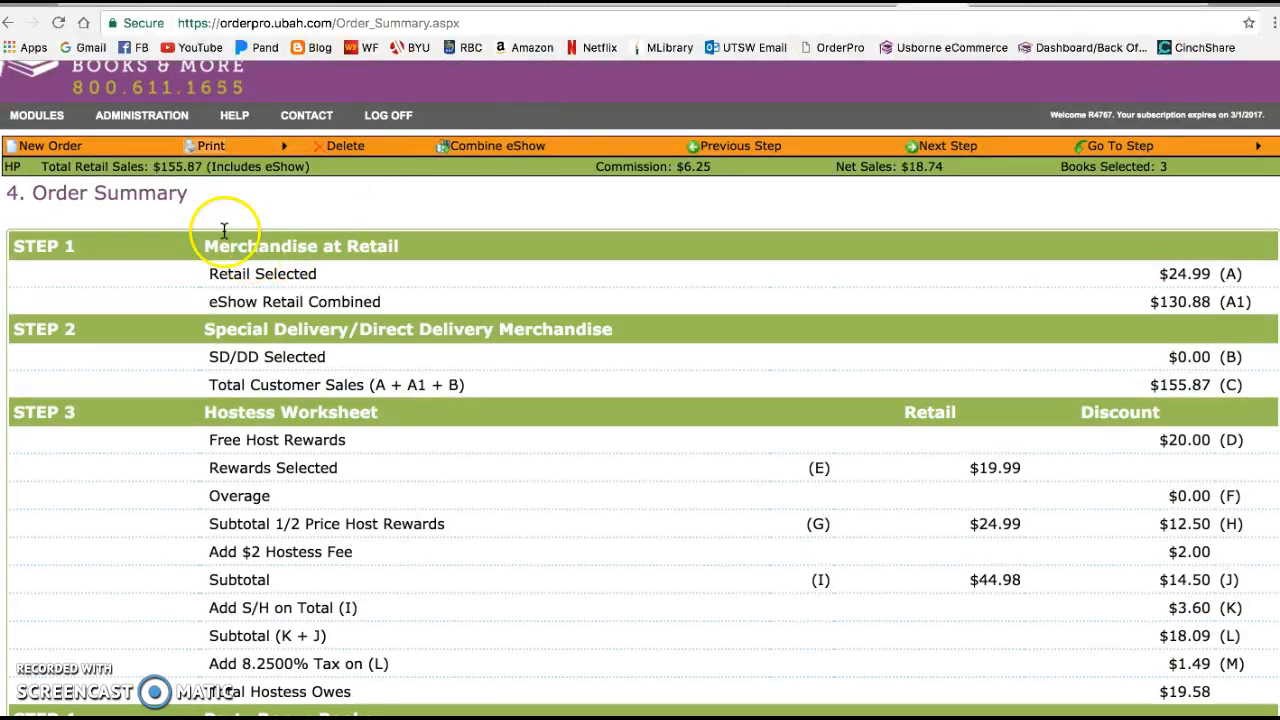
mouse_move(207, 147)
click(214, 183)
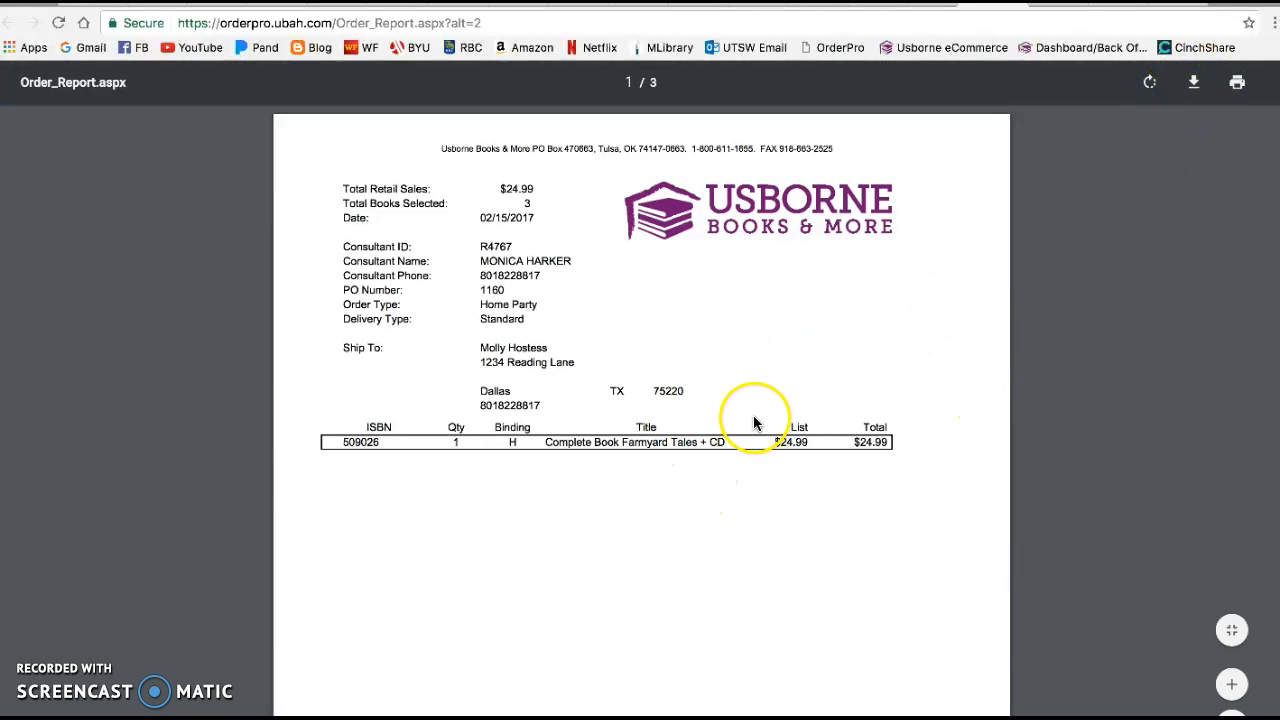
scroll(764, 418, down, 10)
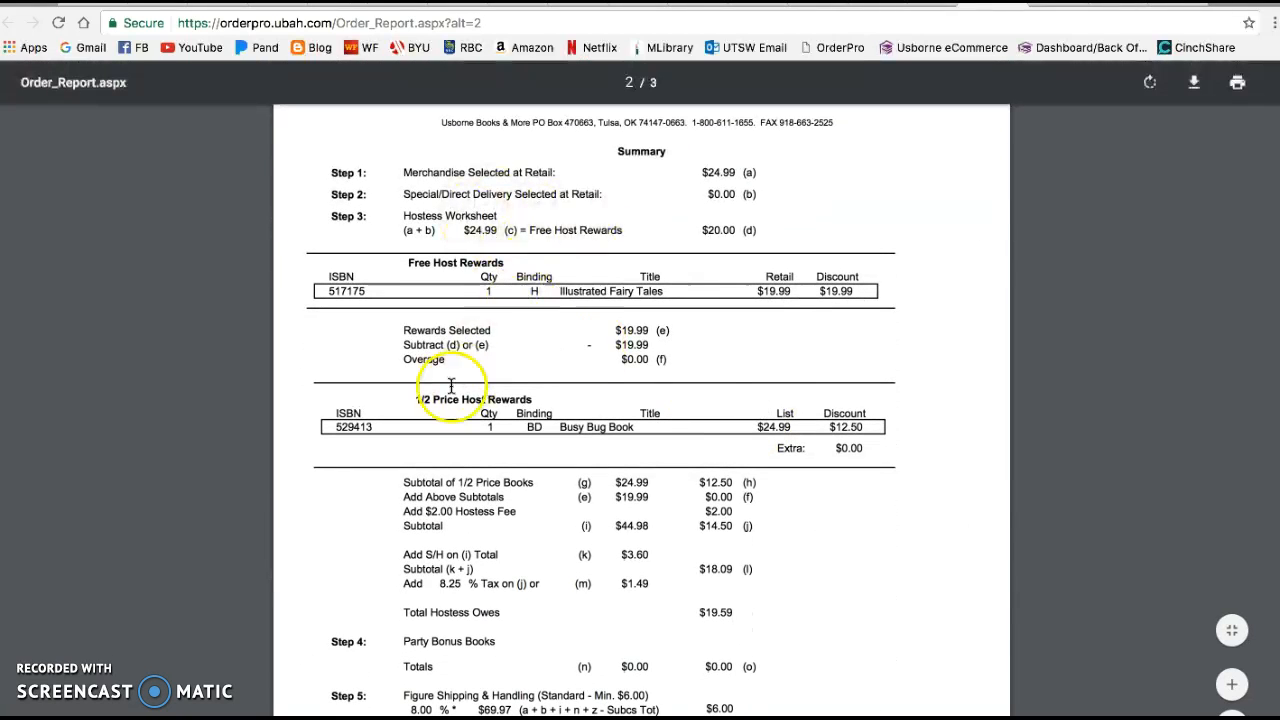
scroll(791, 338, up, 2)
scroll(791, 338, up, 7)
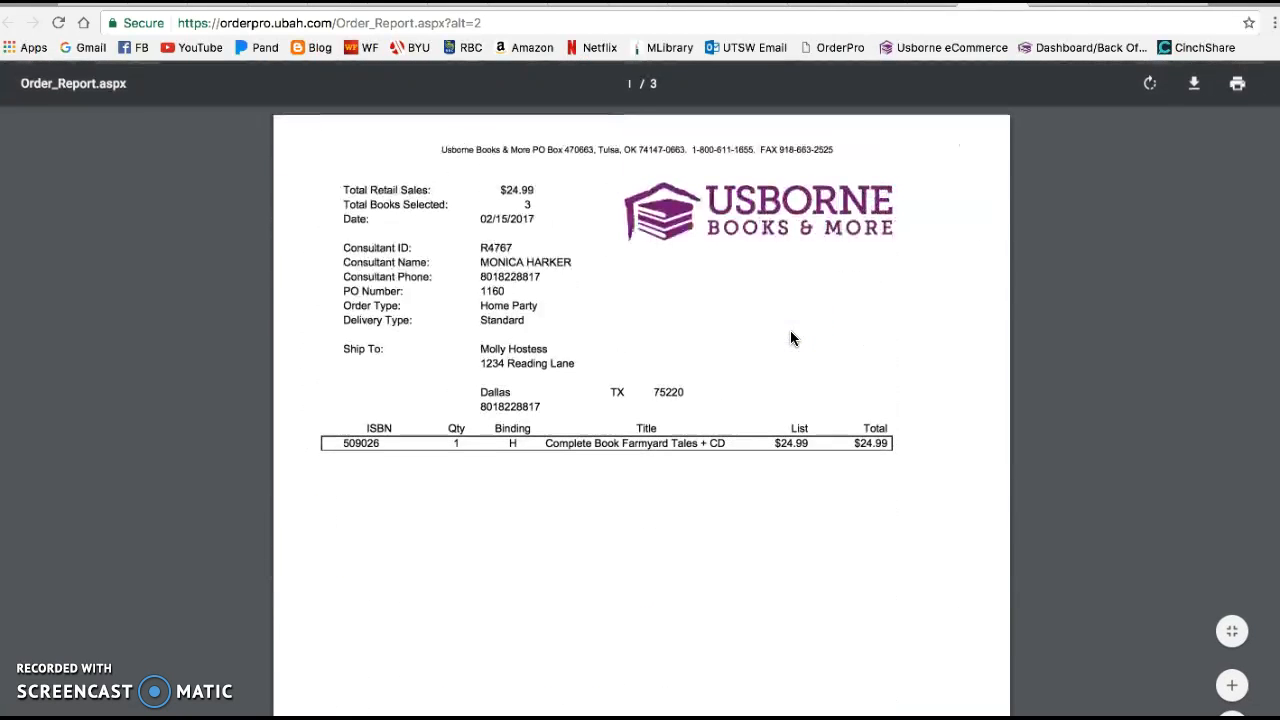
scroll(966, 535, down, 10)
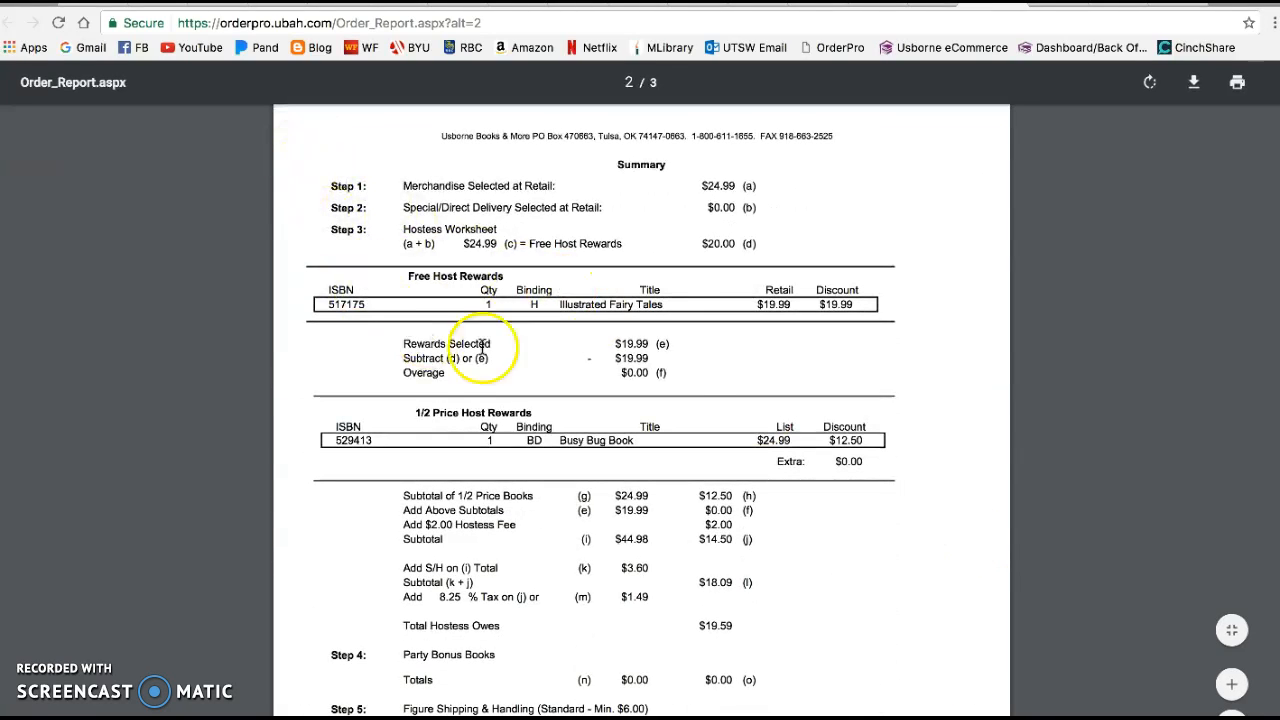
scroll(913, 480, down, 10)
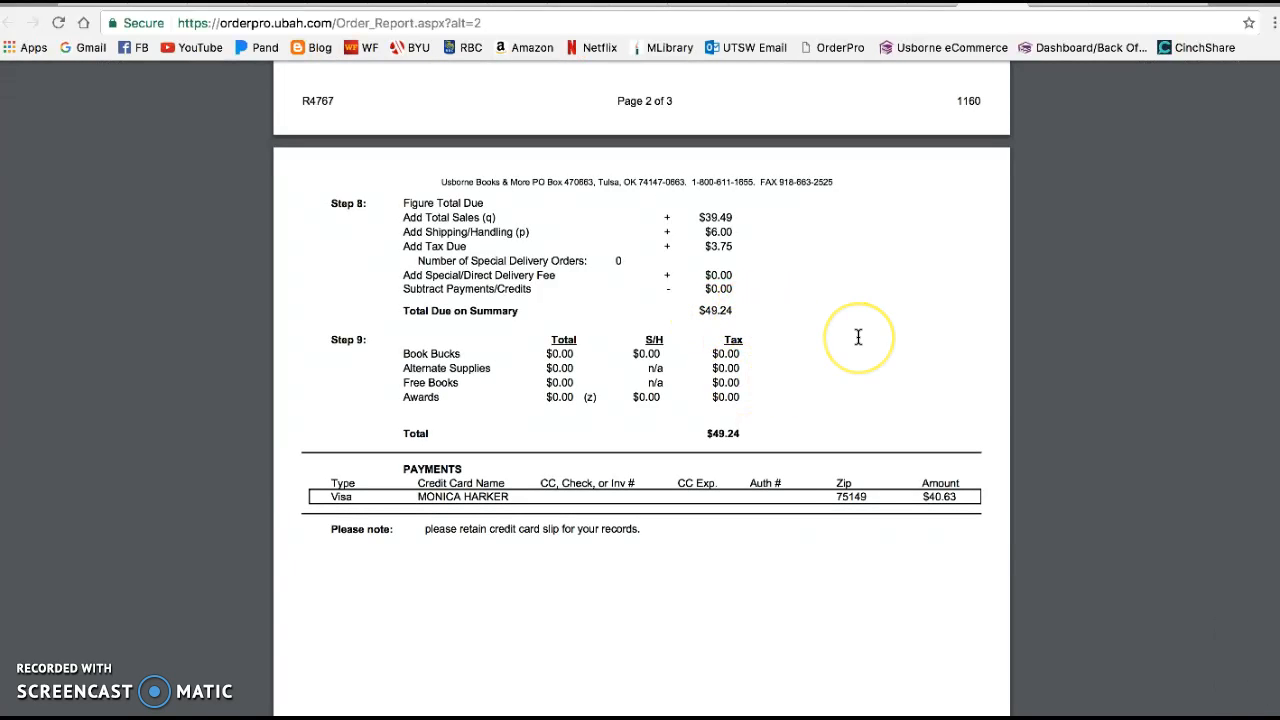
scroll(858, 337, up, 15)
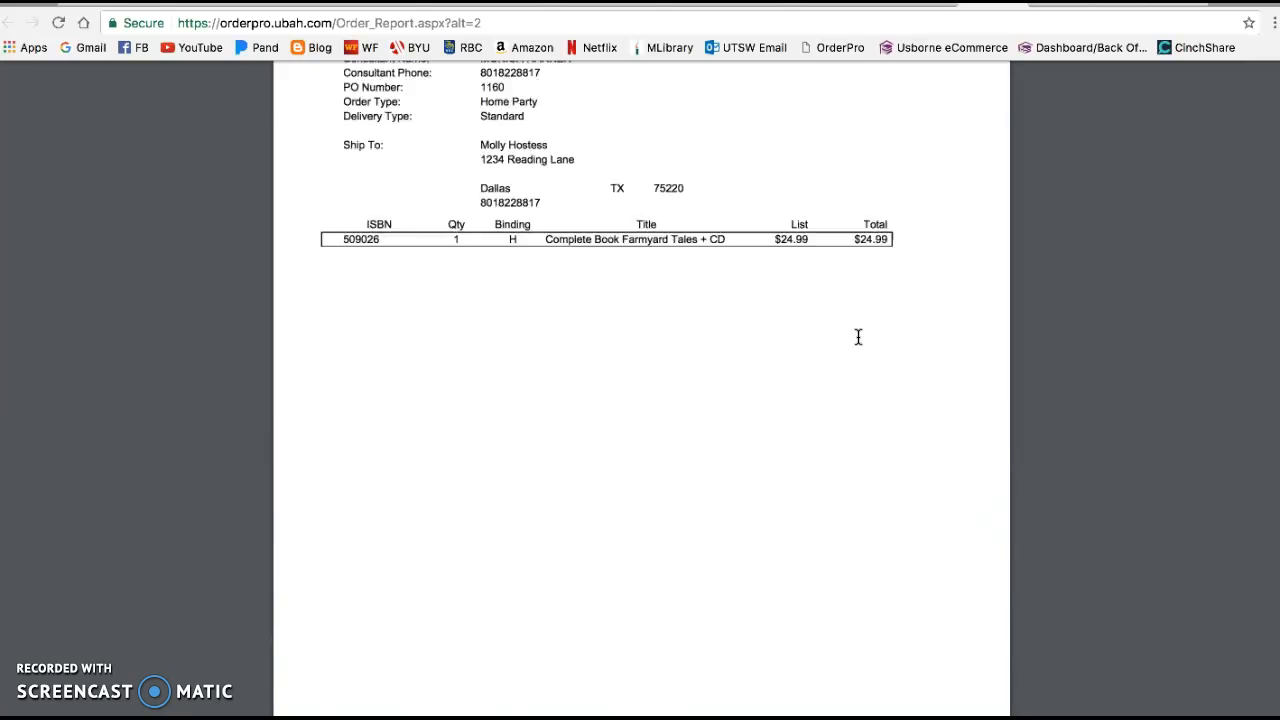
click(930, 3)
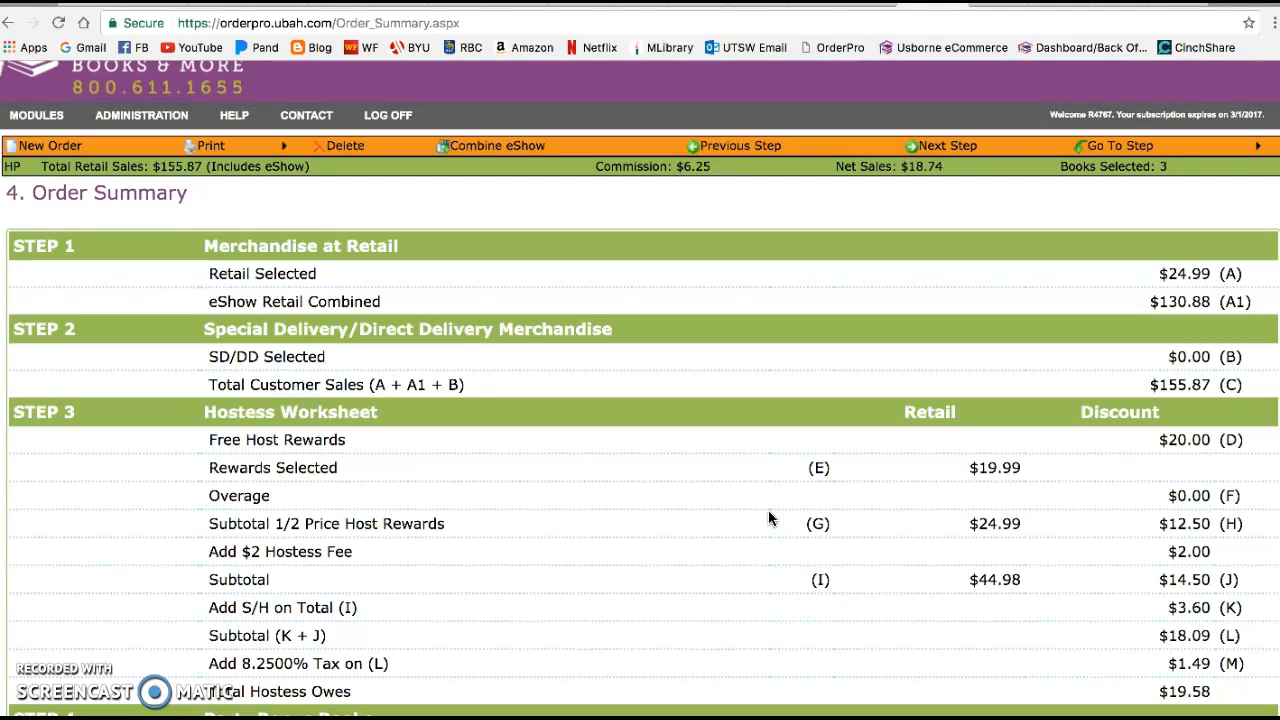
Continue to the payment summary, start a new customer payment of 49.24, and close the form without adding it
click(952, 148)
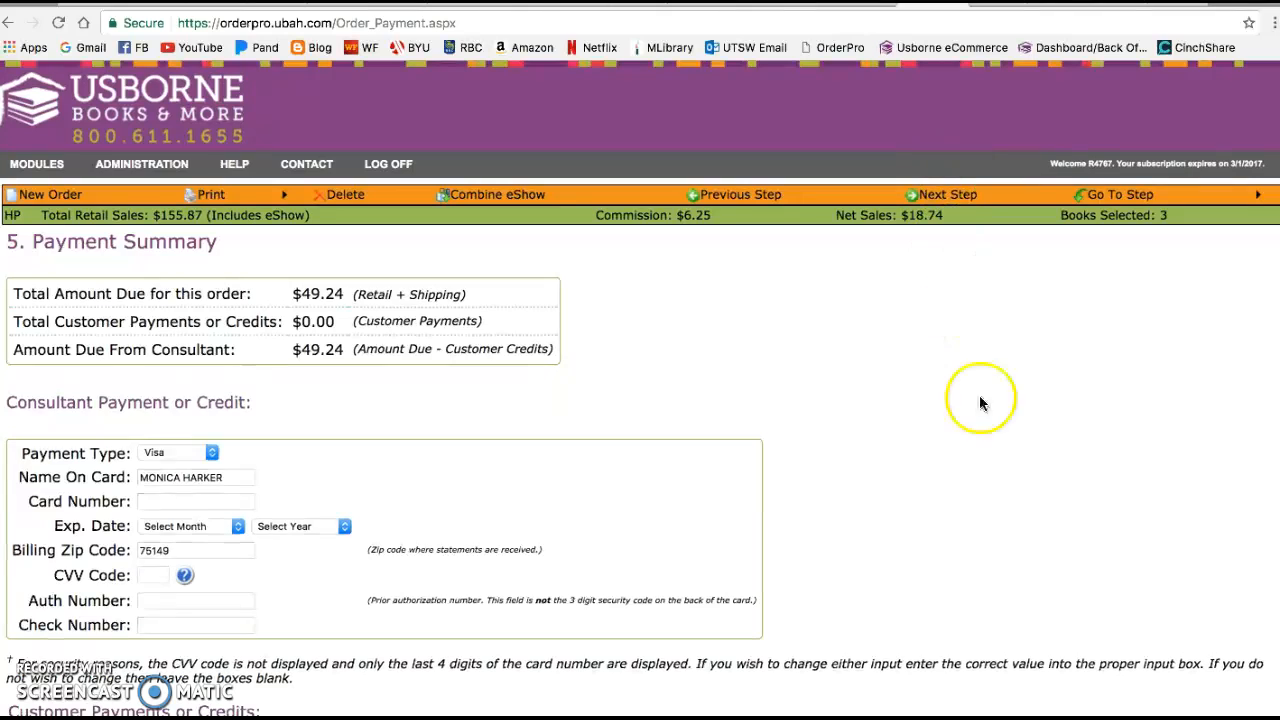
scroll(1099, 557, down, 3)
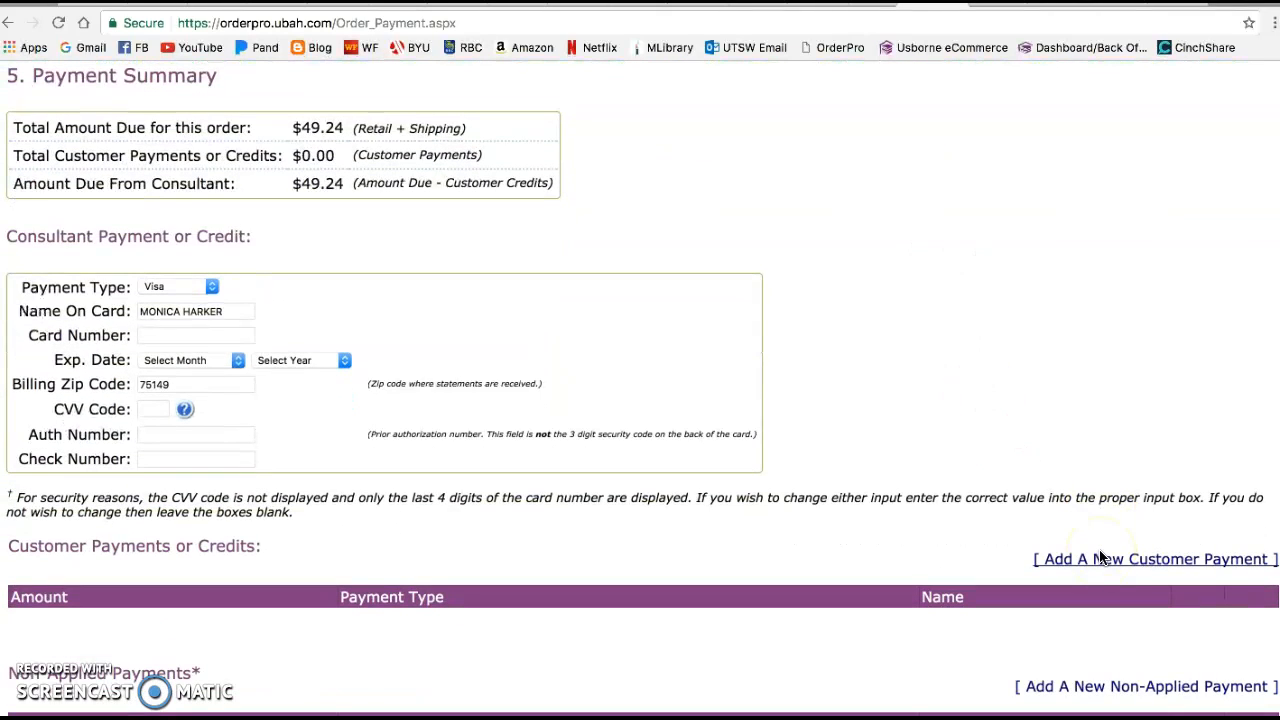
click(1136, 561)
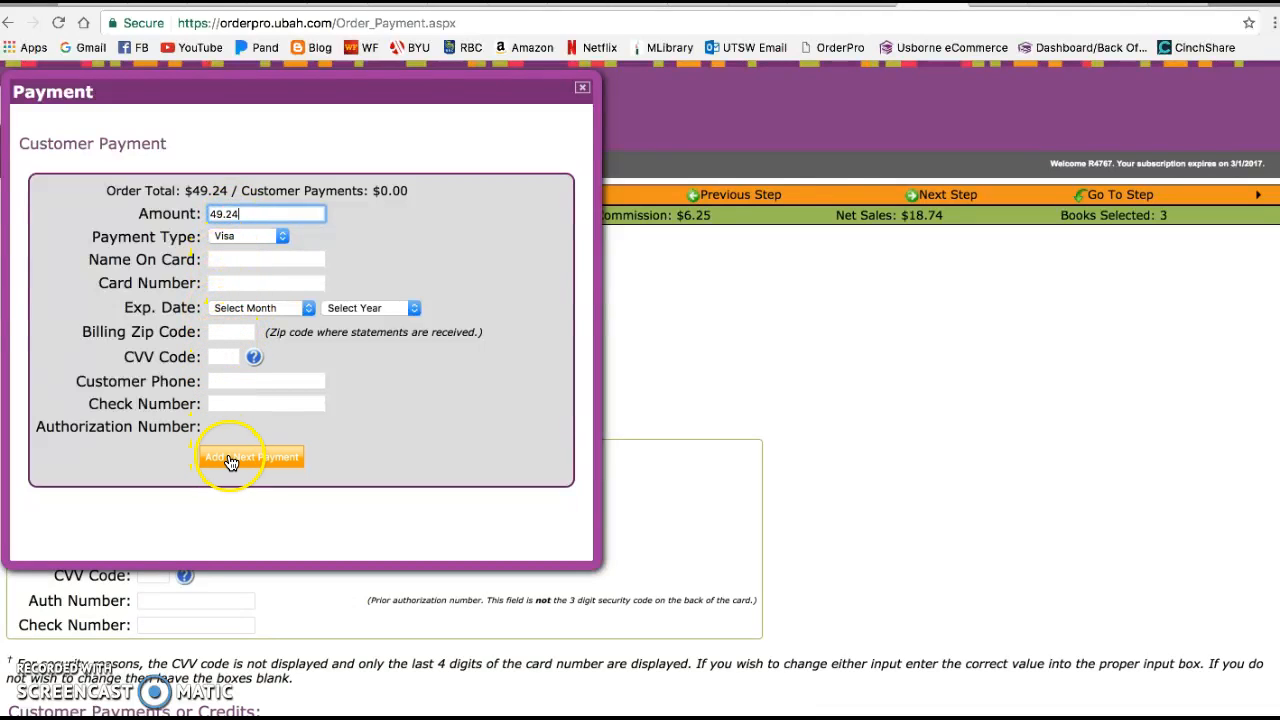
click(585, 90)
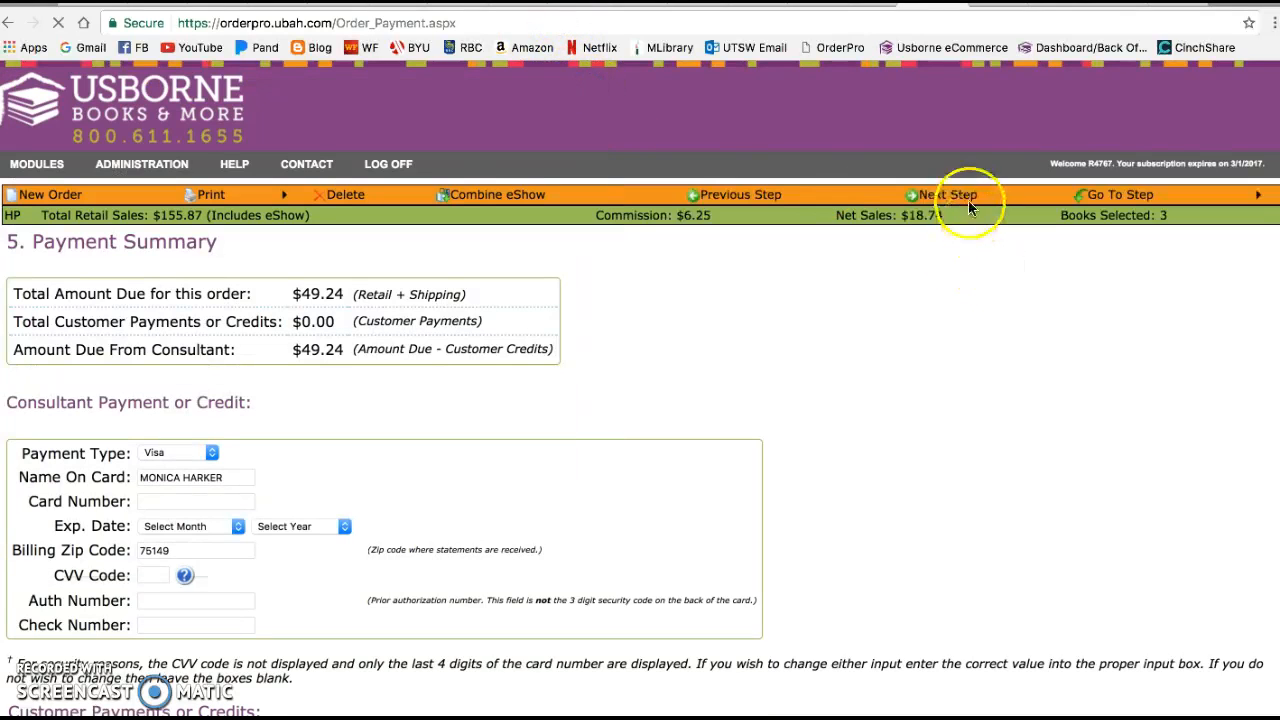
Go back to the book selection step and set the type of selection to Party Bonus Books
mouse_move(1115, 195)
click(1110, 257)
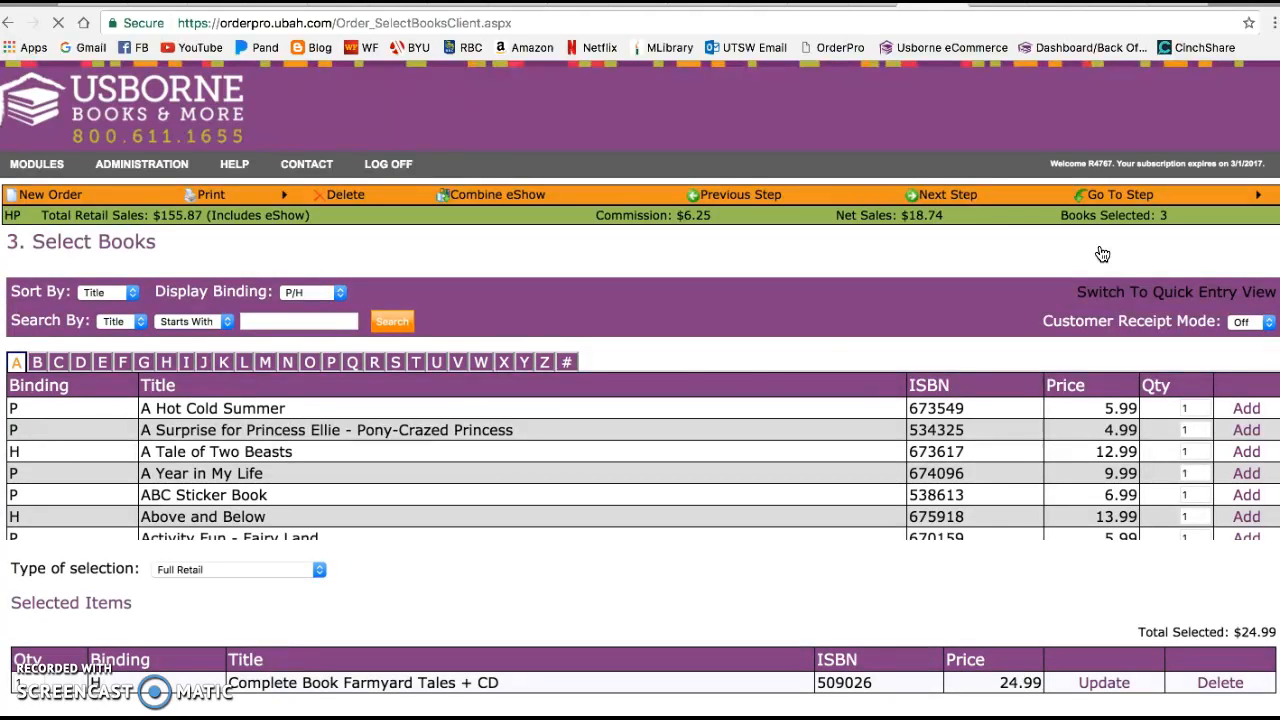
click(316, 570)
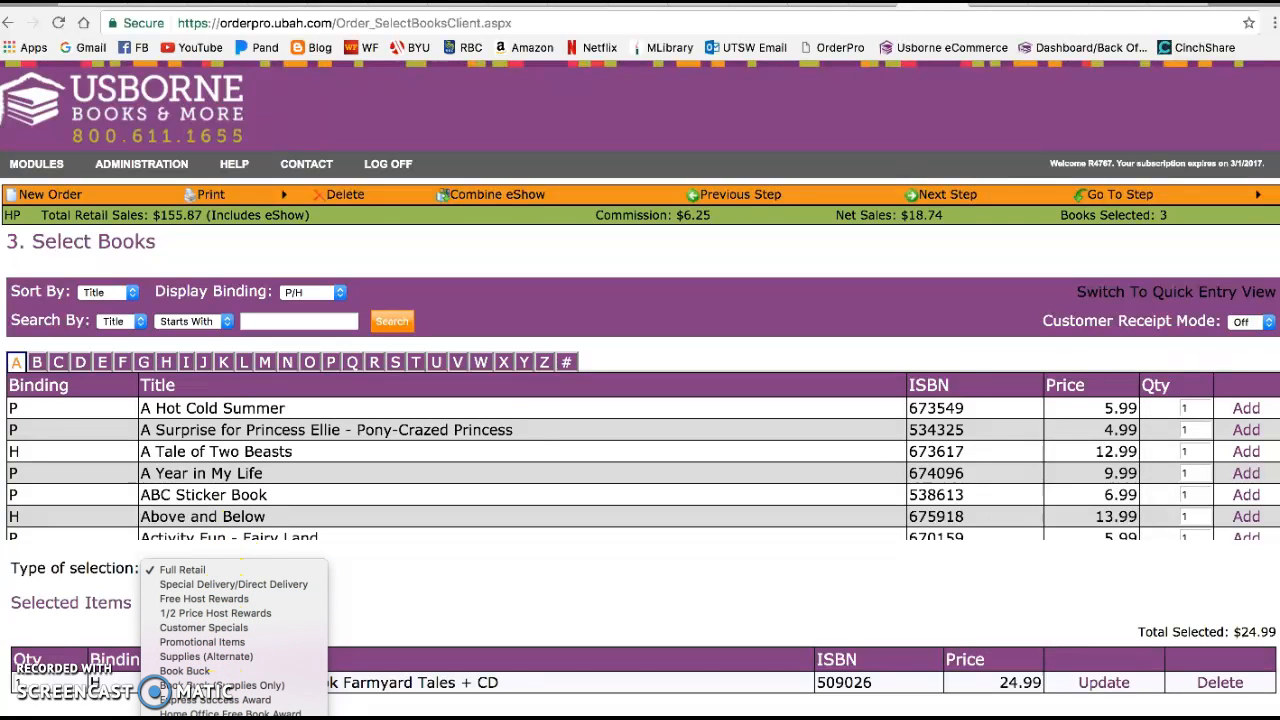
click(222, 714)
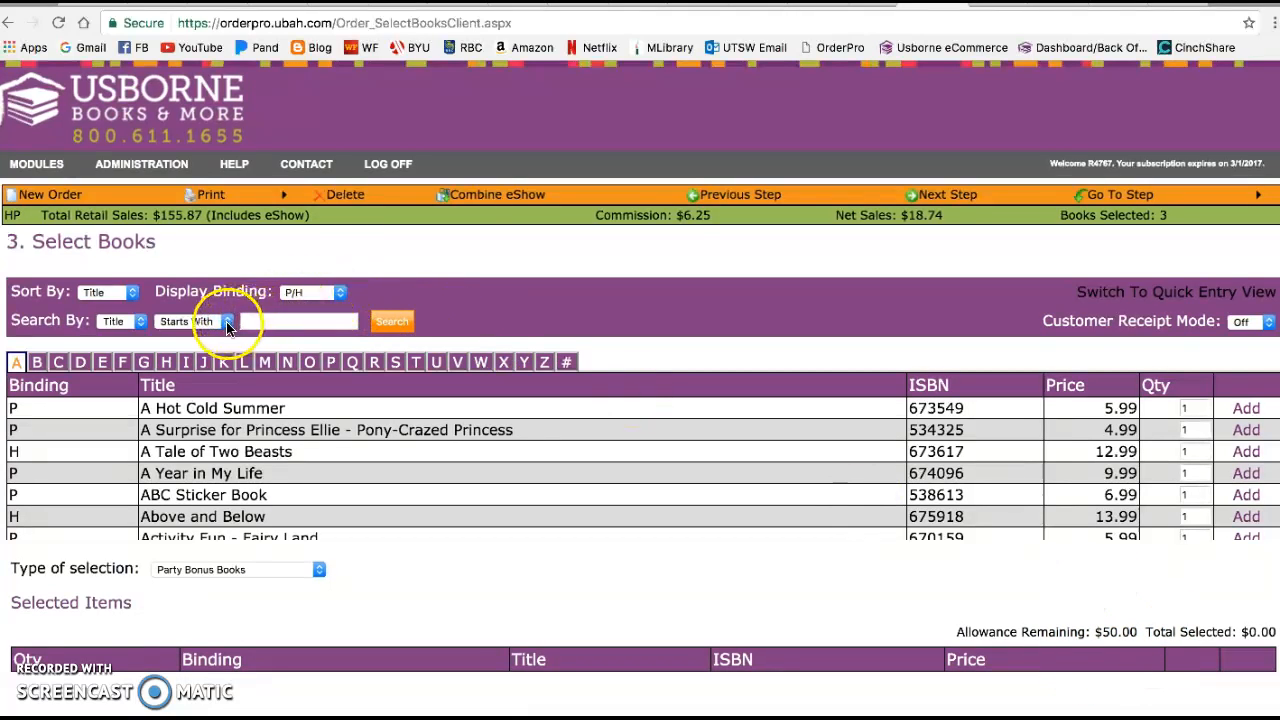
Search for titles containing "secrets" and add one copy of Shine-A-Light: Secrets of Animal Camouflage
click(213, 320)
click(190, 308)
click(264, 321)
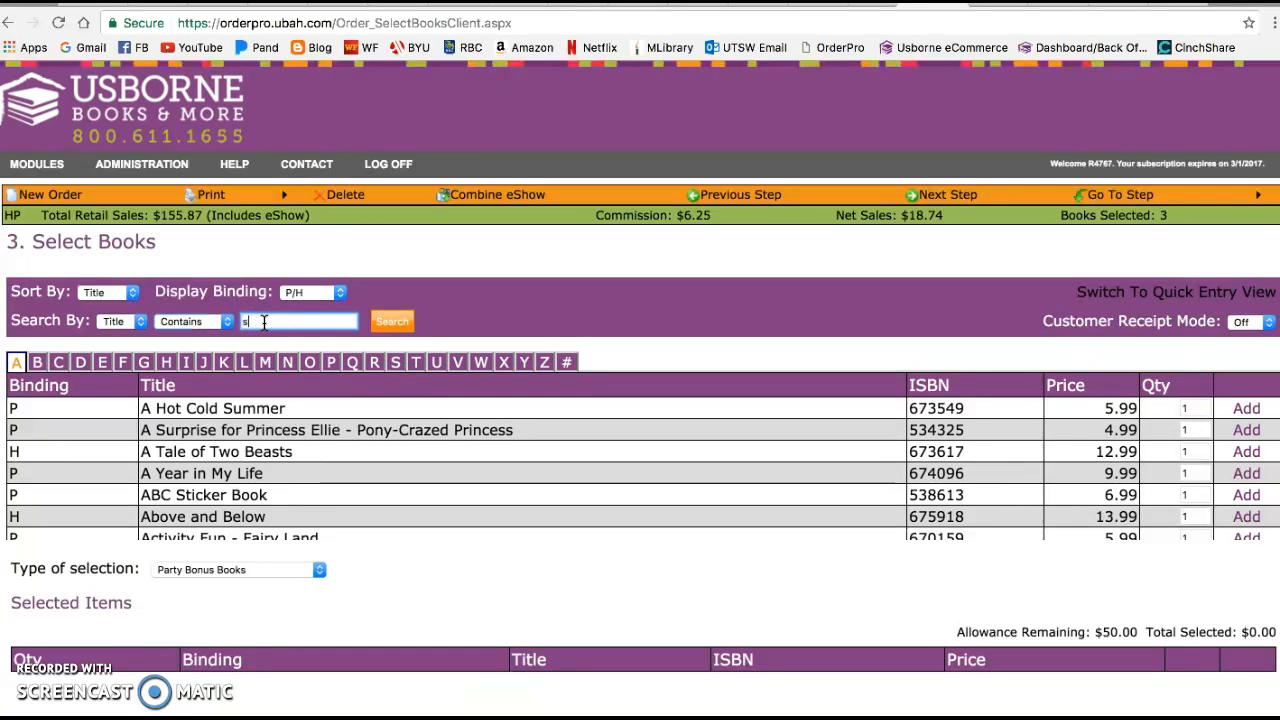
key(Return)
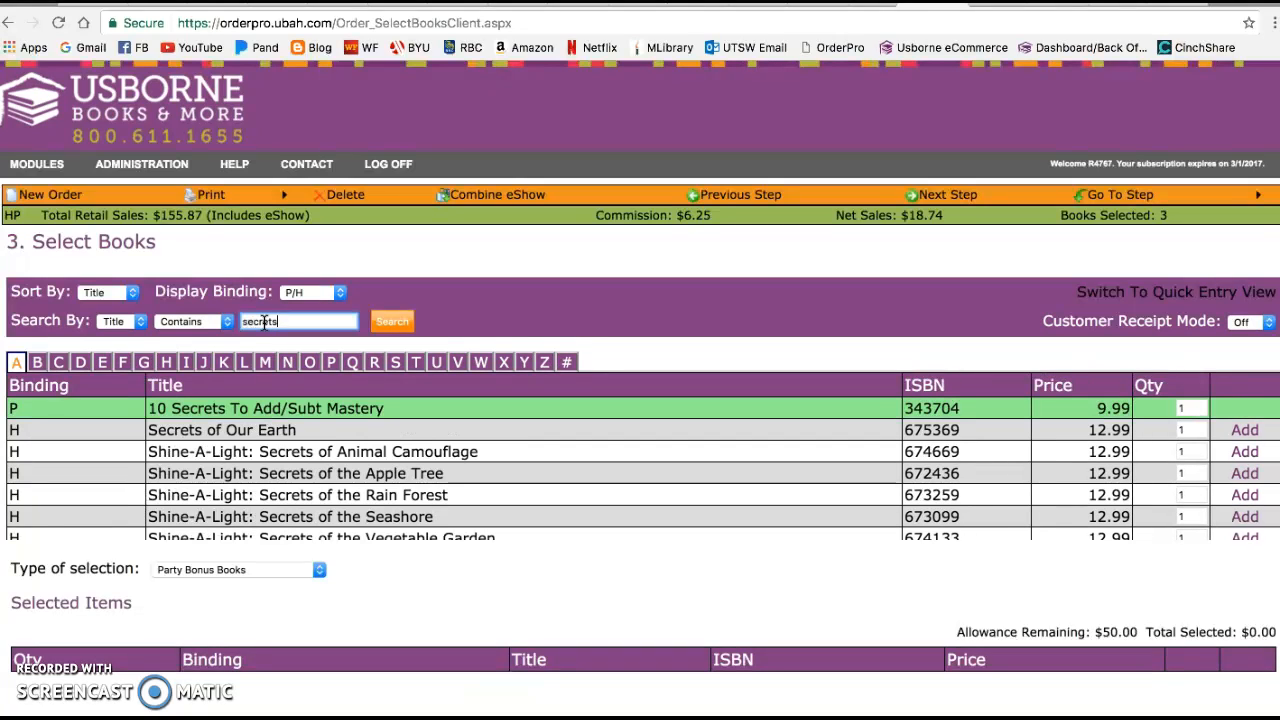
click(1245, 452)
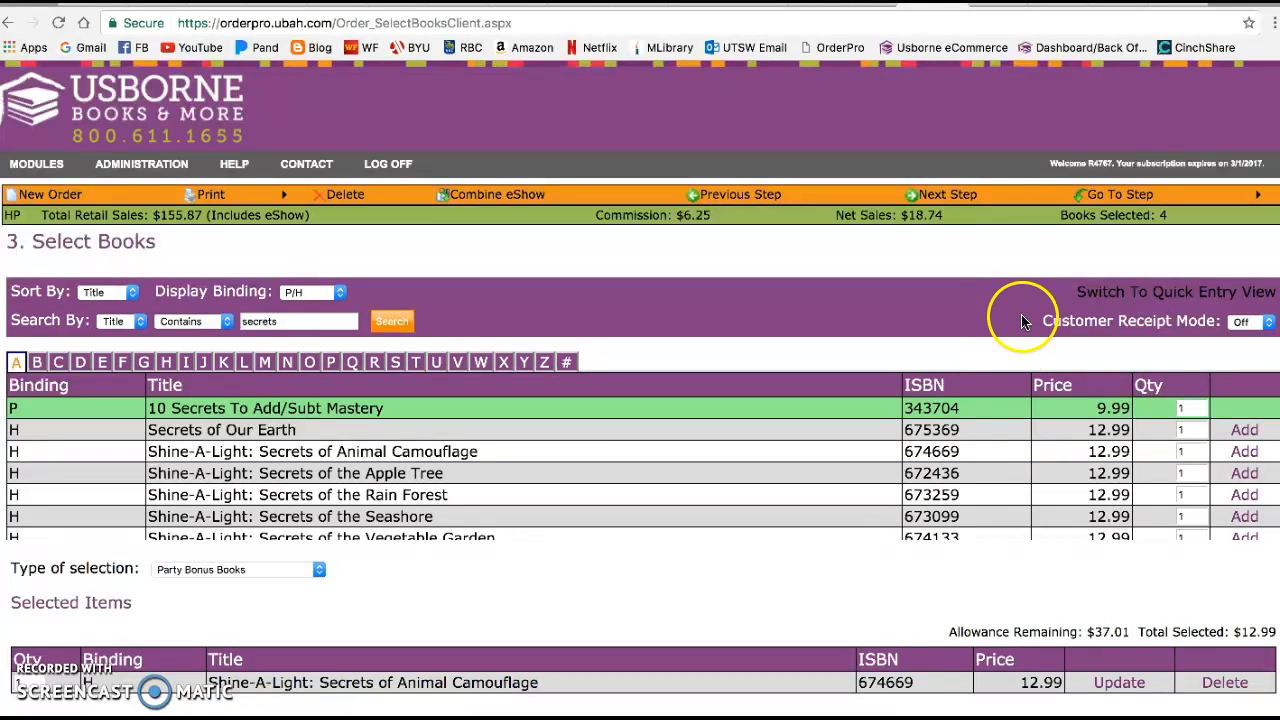
Advance through the order summary to the payment summary and check the amounts due and consultant payment fields
click(955, 195)
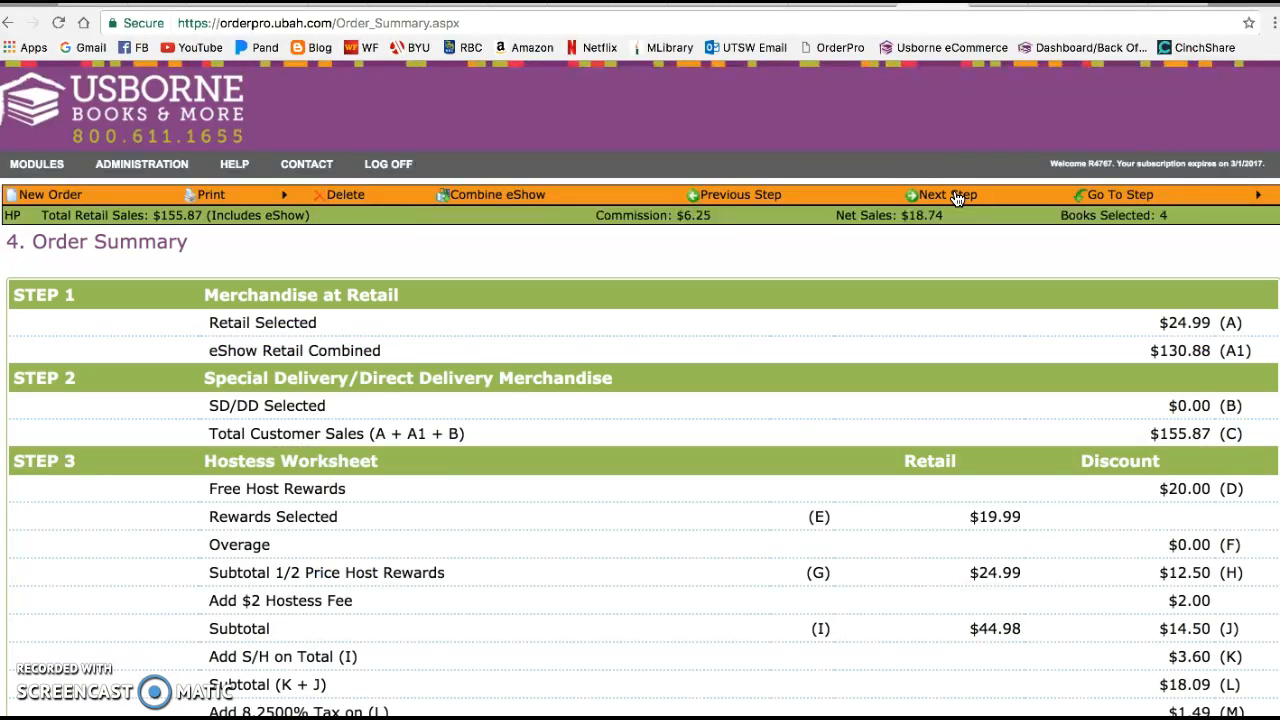
click(955, 195)
scroll(1000, 460, down, 3)
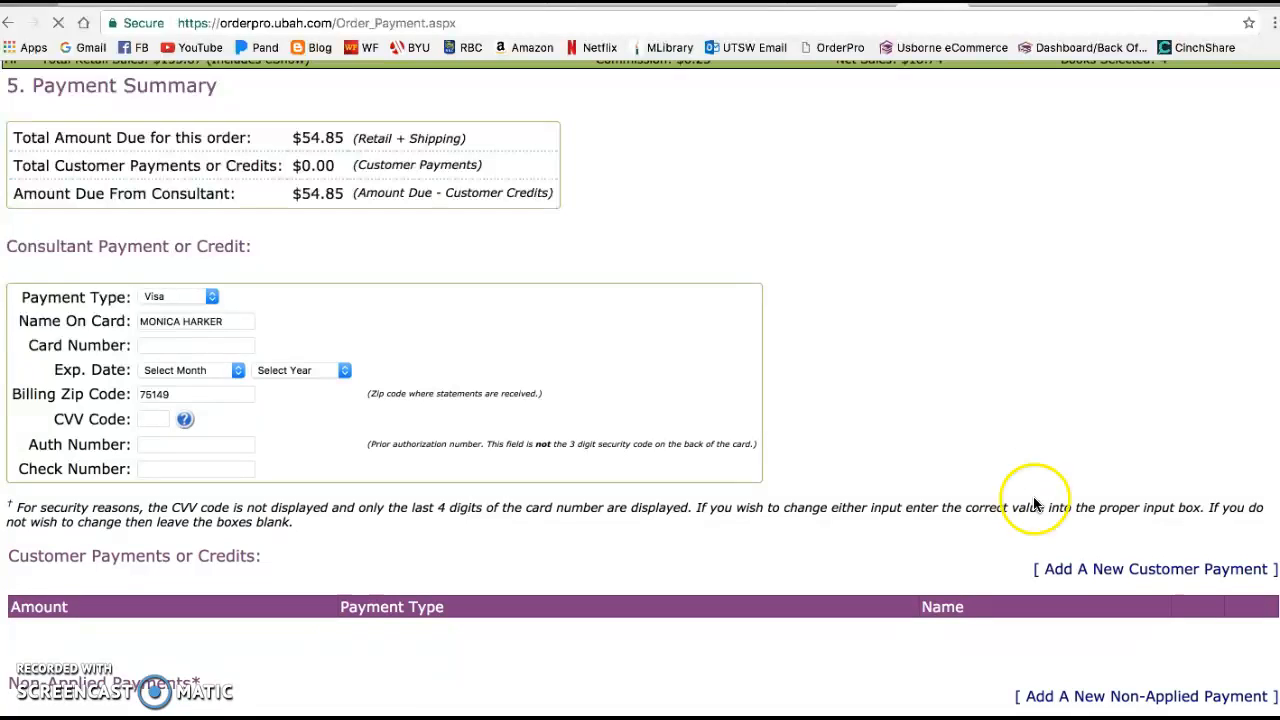
scroll(900, 268, up, 3)
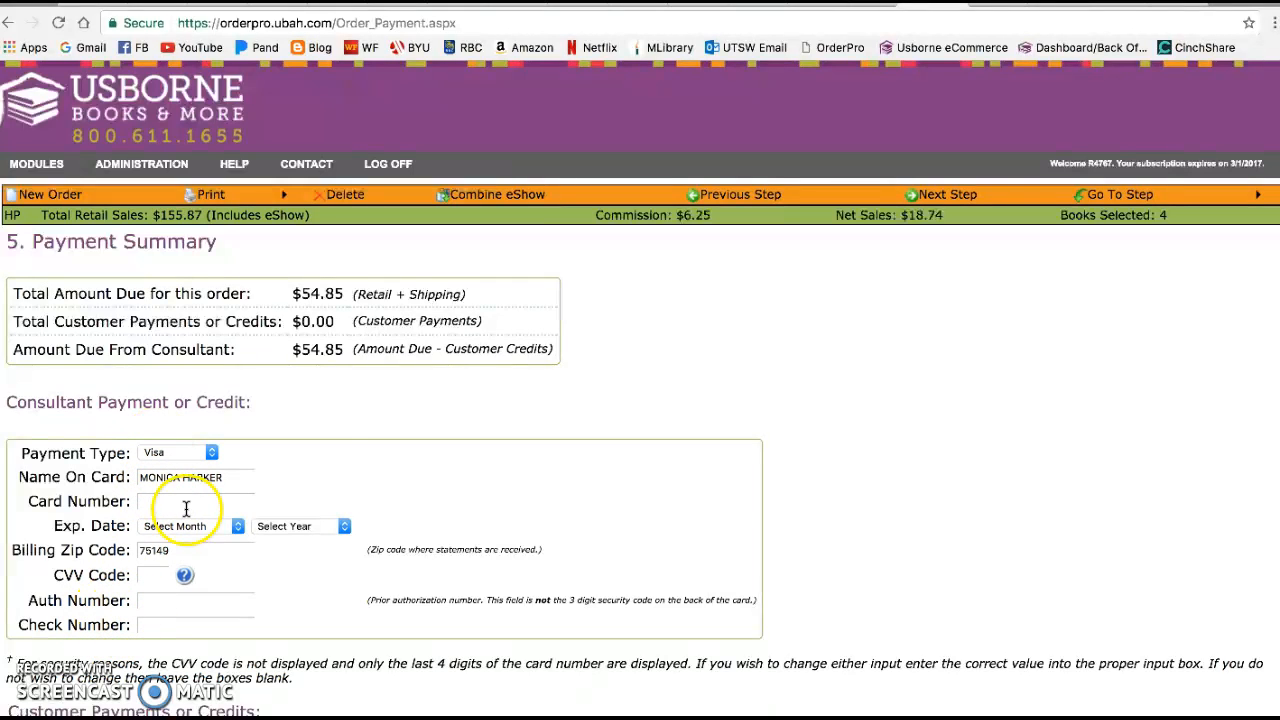
Proceed to the final review, run the order review, and close the review results
click(943, 195)
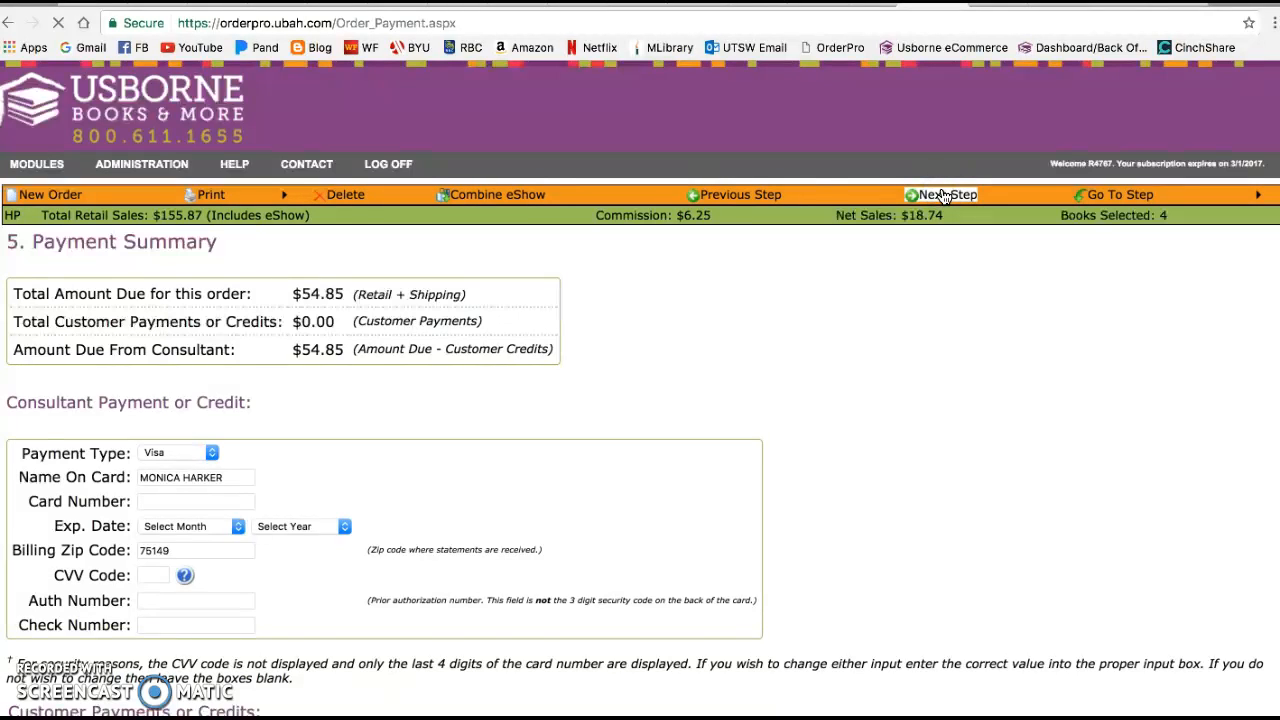
click(166, 420)
click(50, 325)
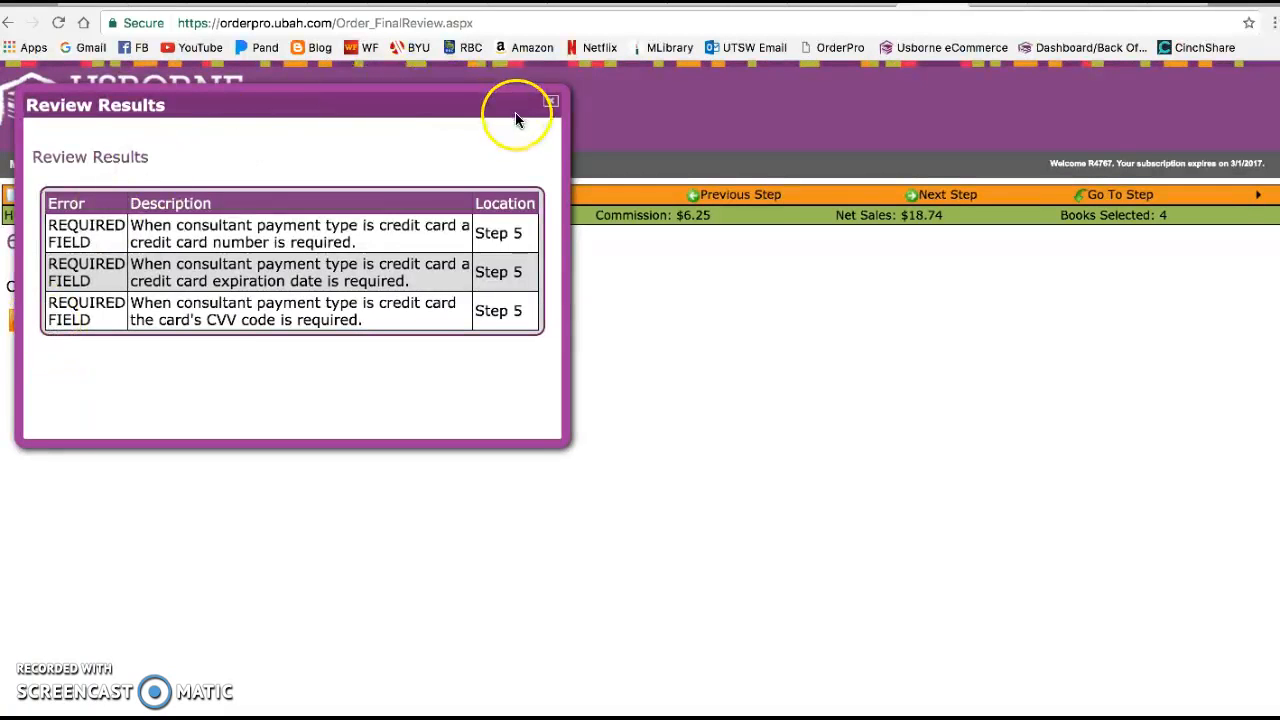
click(551, 102)
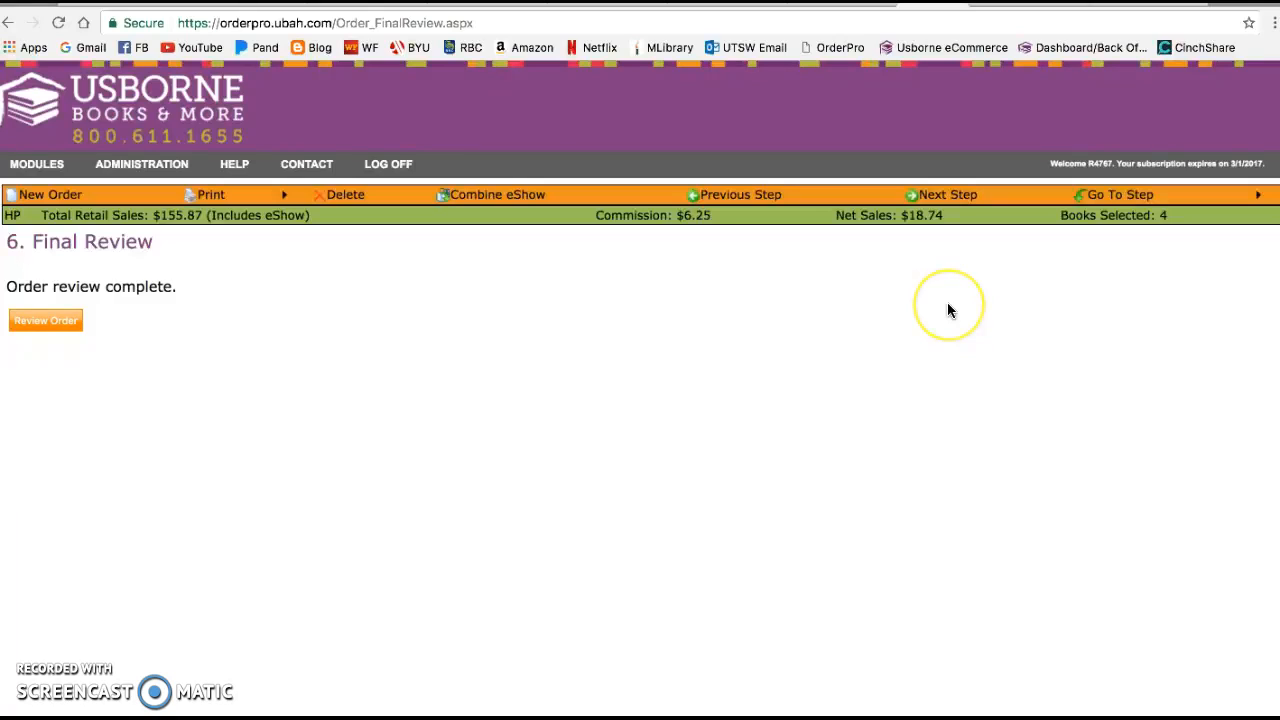